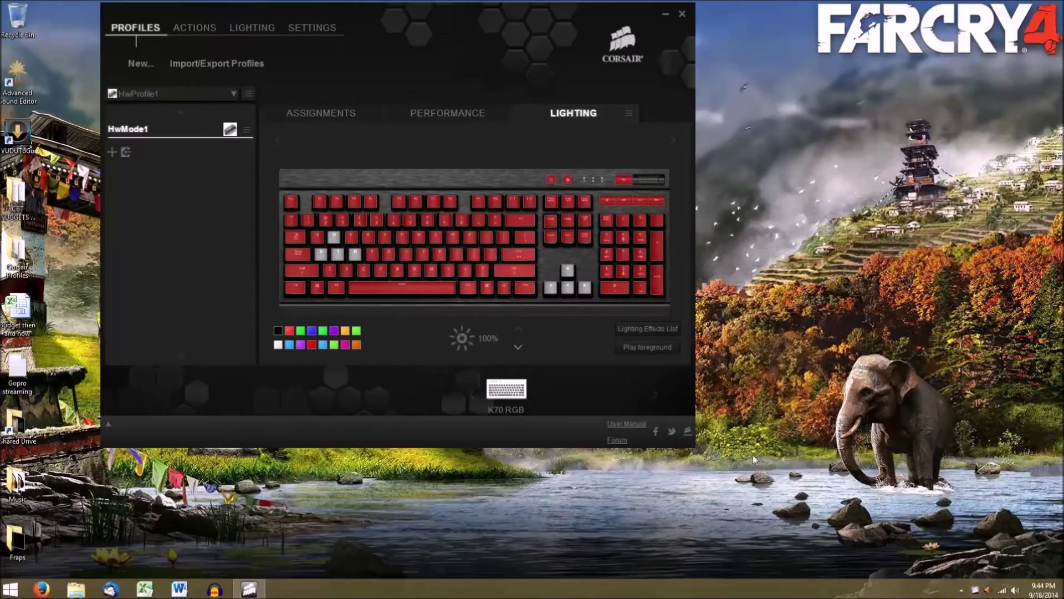
Step: Add a new K70 RGB profile and name it 'demo'
{"action": "left_click", "coordinate": [148, 63]}
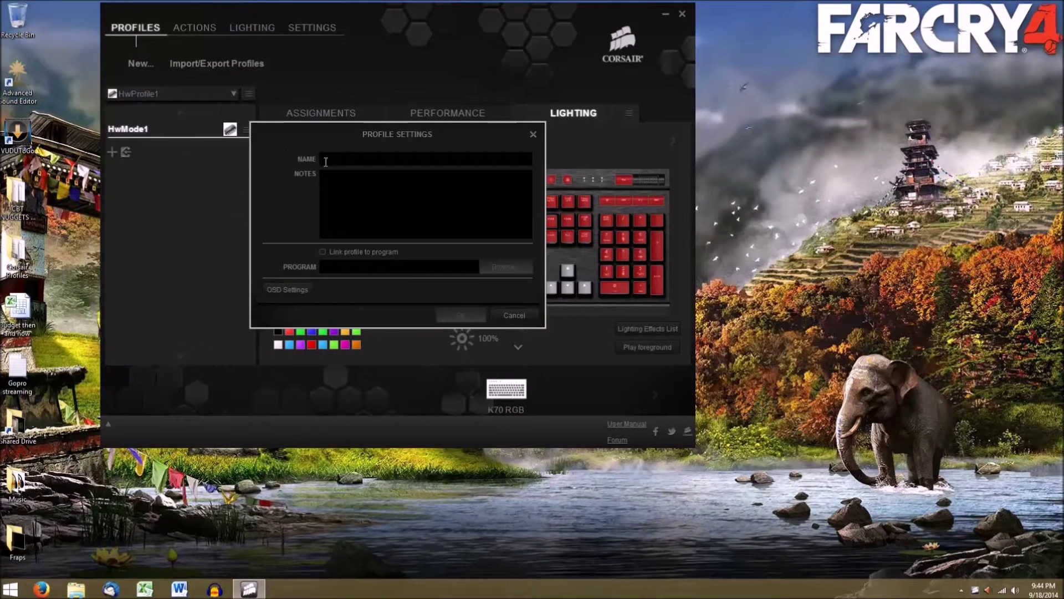
{"action": "type", "text": "demo"}
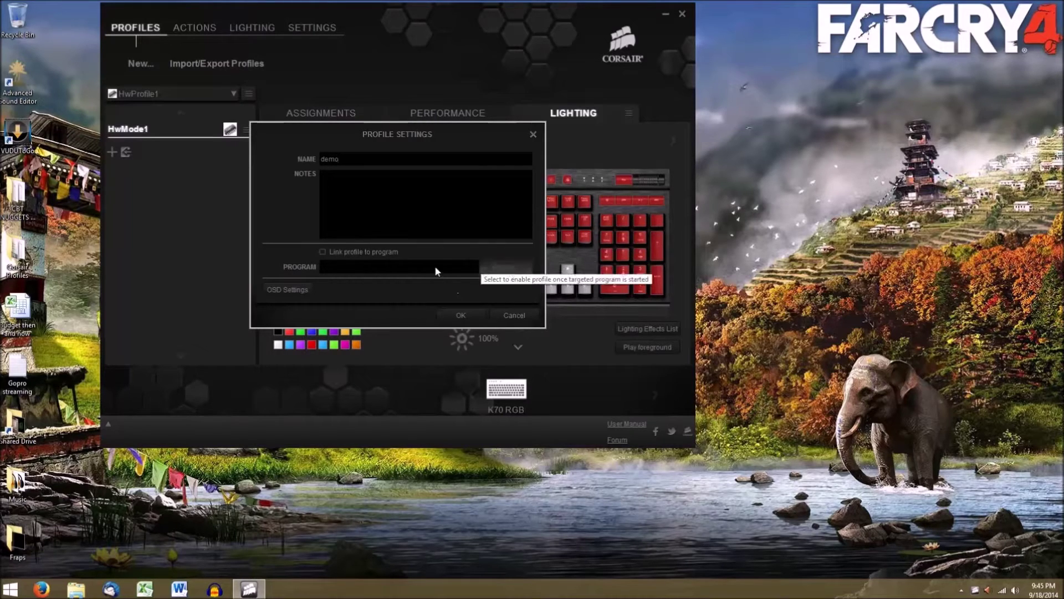
{"action": "left_click", "coordinate": [463, 315]}
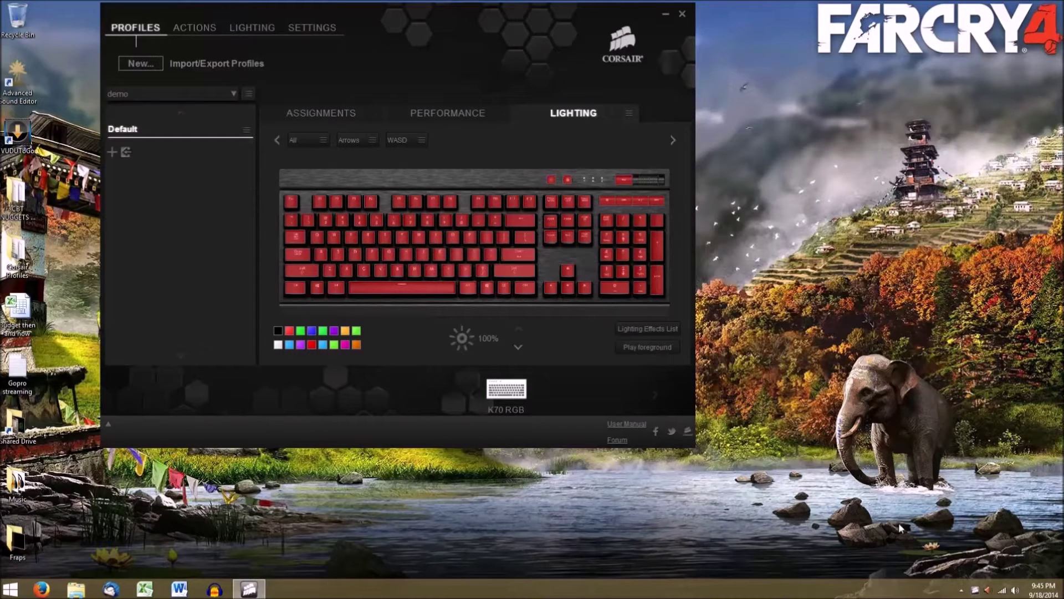
{"action": "right_click", "coordinate": [973, 592]}
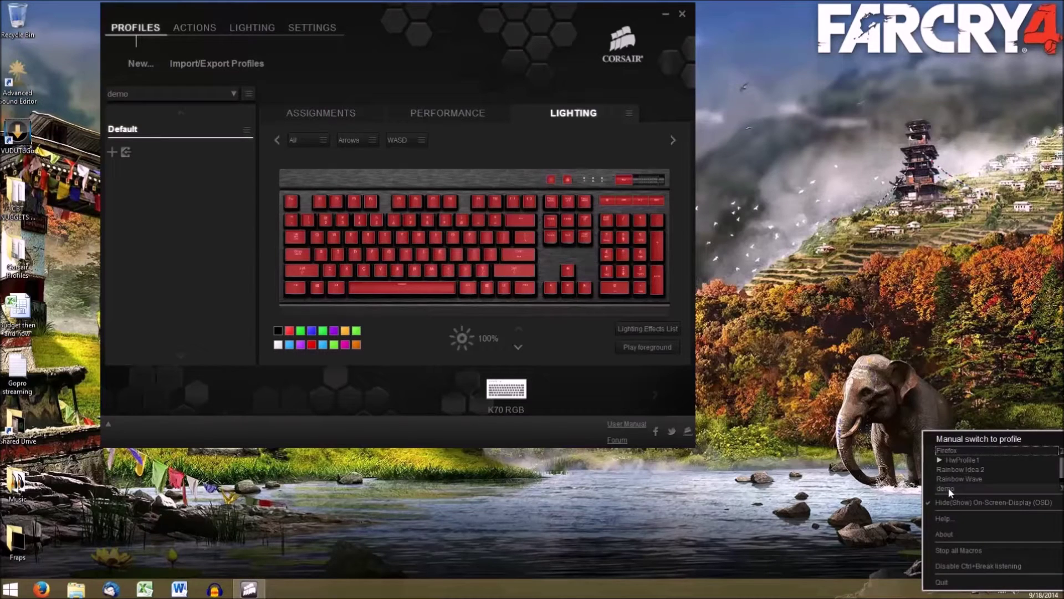
{"action": "left_click", "coordinate": [778, 462]}
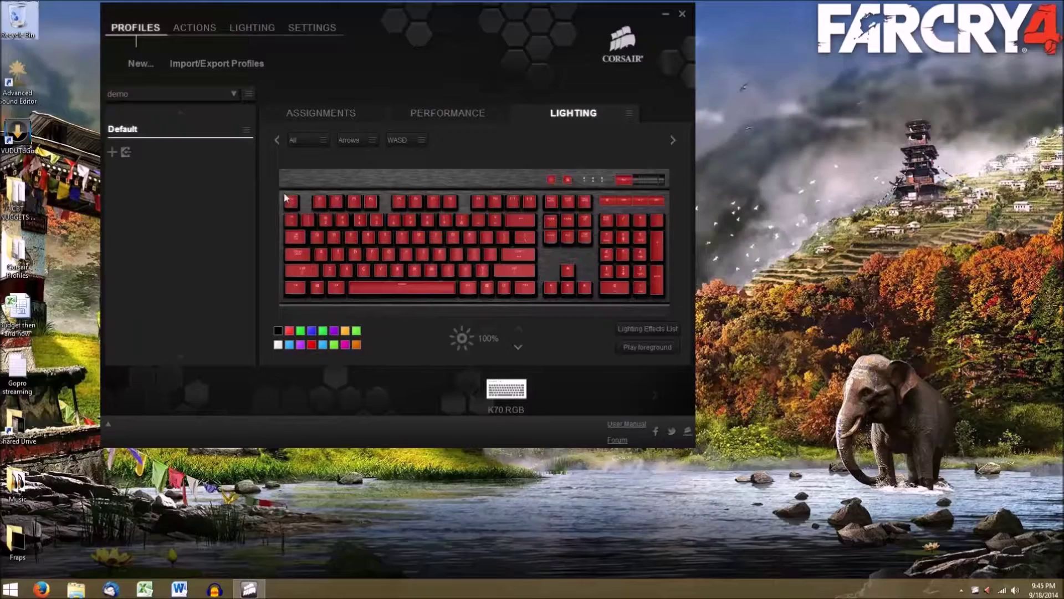
{"action": "left_click", "coordinate": [371, 141]}
Step: Delete the Arrows and WASD key groups
{"action": "left_click", "coordinate": [386, 172]}
{"action": "left_click", "coordinate": [372, 140]}
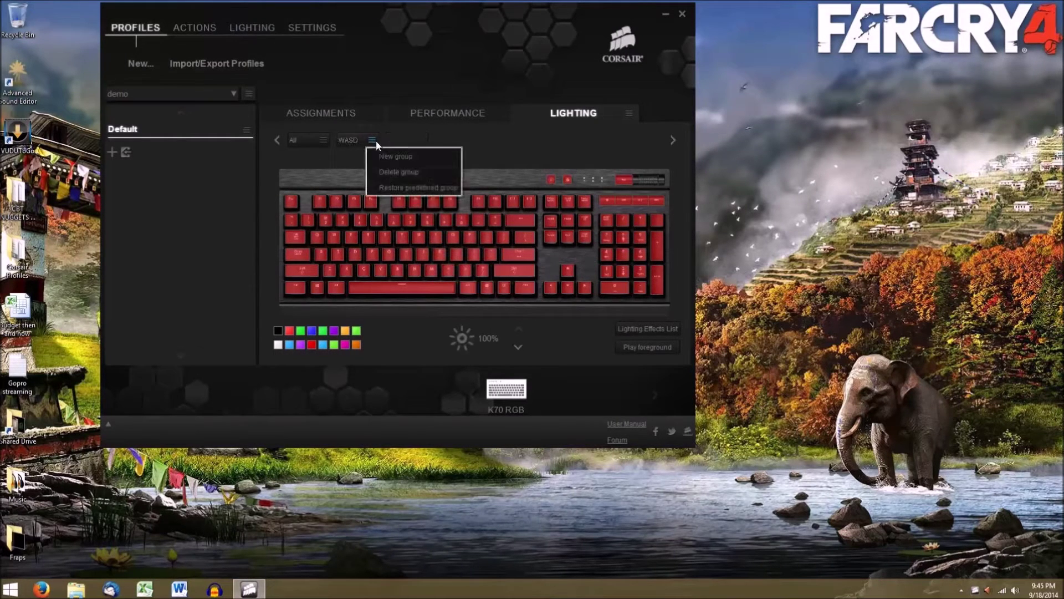
{"action": "left_click", "coordinate": [389, 172]}
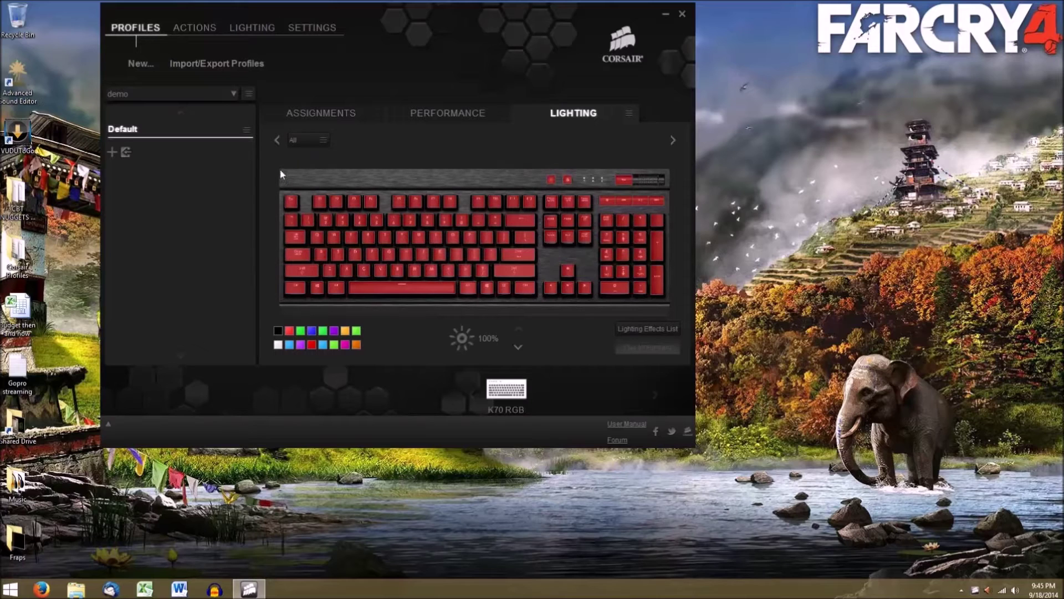
Step: Set every key on the keyboard to black (unlit), then clear the selection
{"action": "left_click_drag", "start_coordinate": [282, 175], "coordinate": [673, 318]}
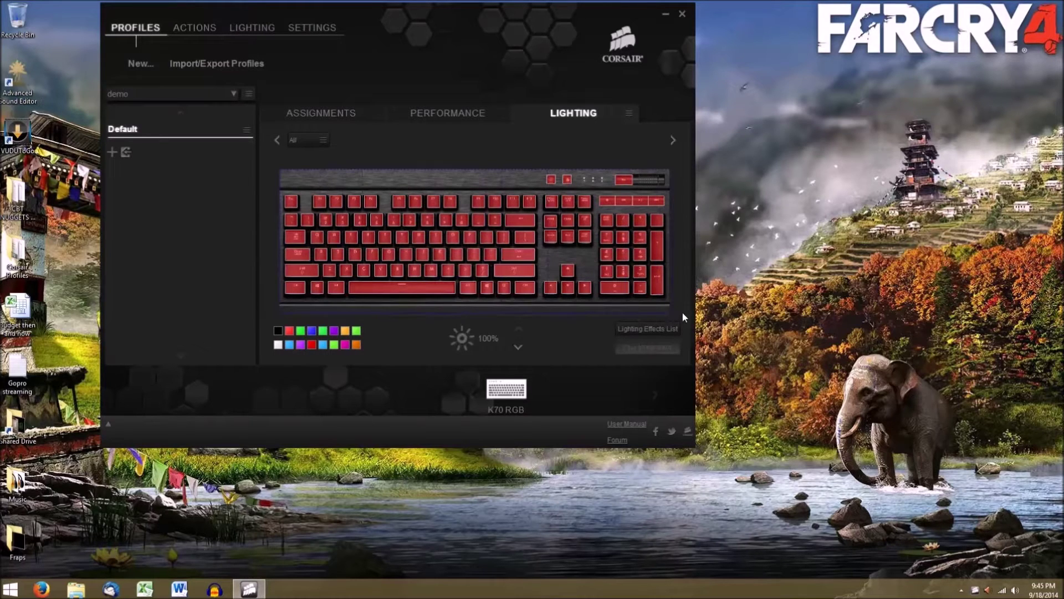
{"action": "left_click", "coordinate": [278, 331]}
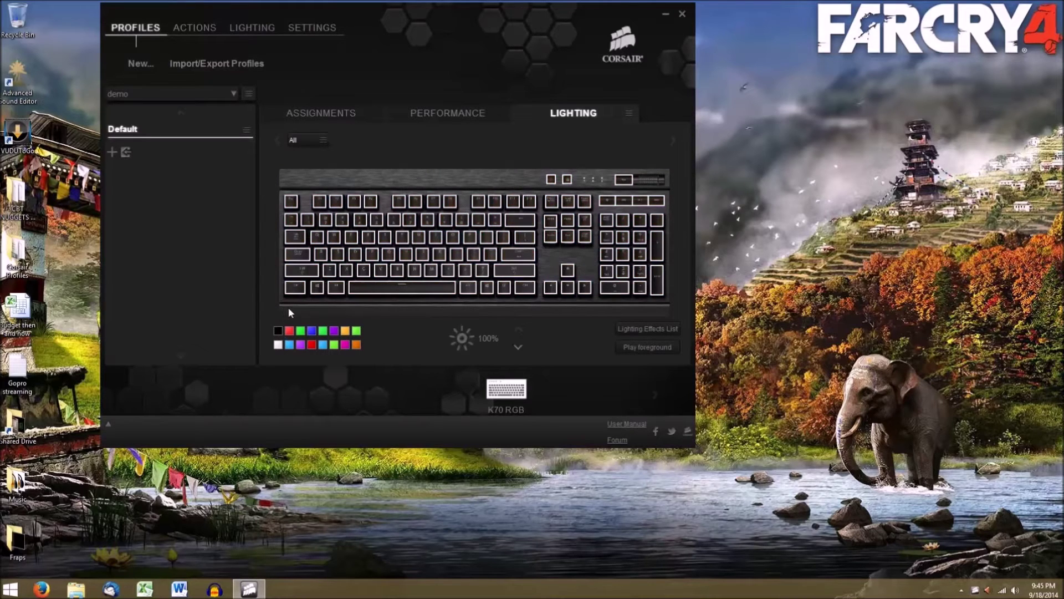
{"action": "left_click", "coordinate": [288, 307]}
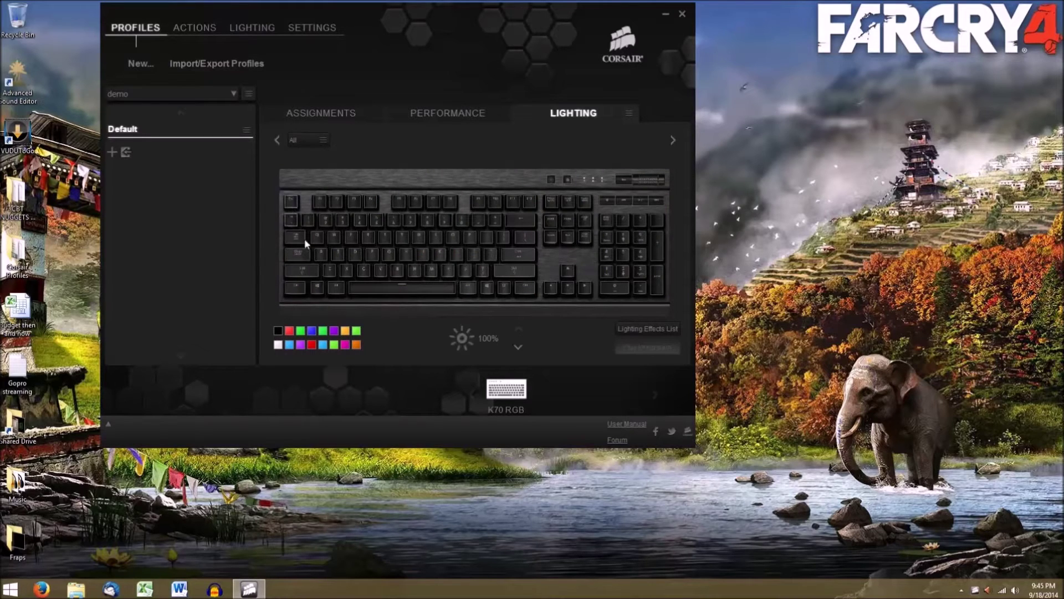
Step: Begin selecting the left-hand key block with Esc, F1, F2 and Q
{"action": "key", "text": "Escape"}
{"action": "key", "text": "F1"}
{"action": "key", "text": "F2"}
{"action": "key", "text": "ctrl+q"}
Step: Select the rest of the left-hand key block and colour it red
{"action": "key", "text": "w"}
{"action": "key", "text": "grave"}
{"action": "key", "text": "1"}
{"action": "key", "text": "2"}
{"action": "key", "text": "3"}
{"action": "key", "text": "e"}
{"action": "key", "text": "Tab"}
{"action": "key", "text": "super"}
{"action": "key", "text": "alt"}
{"action": "key", "text": "Caps_Lock"}
{"action": "key", "text": "a"}
{"action": "key", "text": "s"}
{"action": "key", "text": "shift+z"}
{"action": "key", "text": "x"}
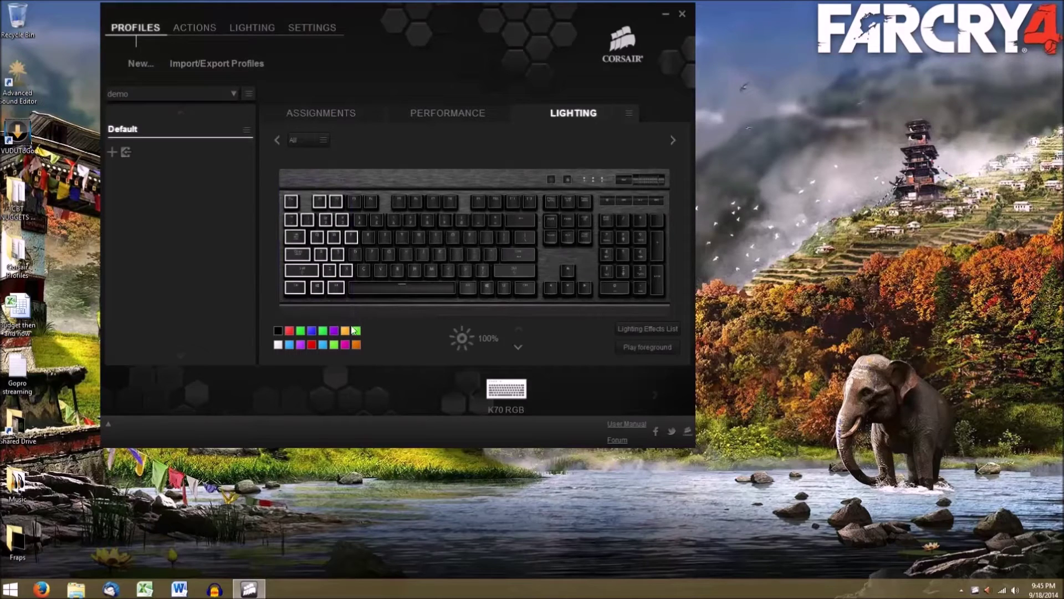
{"action": "double_click", "coordinate": [289, 331]}
{"action": "left_click", "coordinate": [486, 344]}
Step: Make the selected left-hand keys a new group named '1', lit red
{"action": "right_click", "coordinate": [296, 290]}
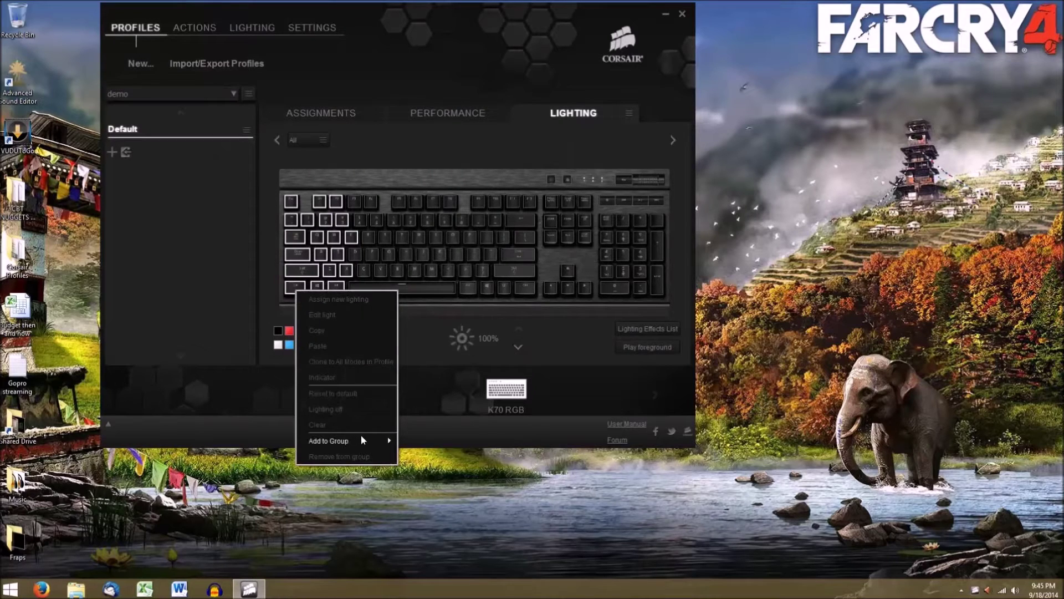
{"action": "mouse_move", "coordinate": [361, 440]}
{"action": "left_click", "coordinate": [425, 445]}
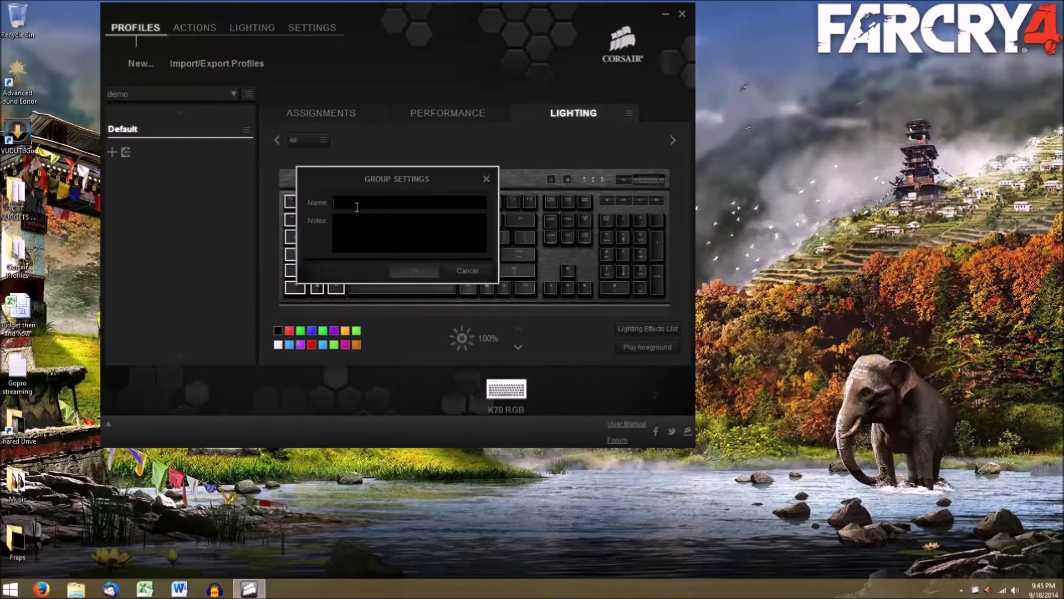
{"action": "type", "text": "de"}
{"action": "key", "text": "BackSpace"}
{"action": "type", "text": "1"}
{"action": "left_click", "coordinate": [415, 271]}
{"action": "left_click", "coordinate": [289, 331]}
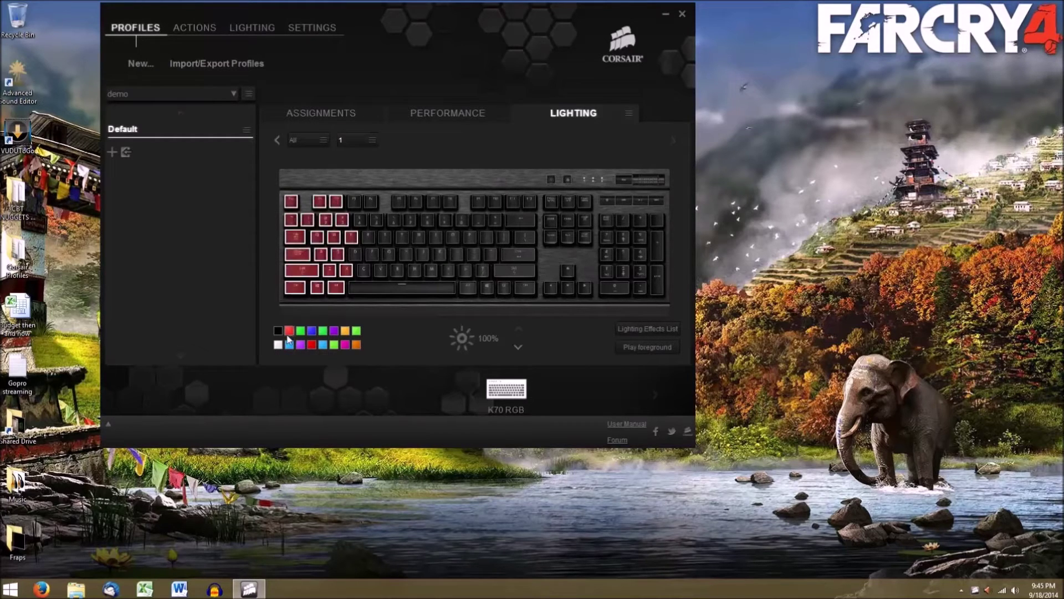
Step: Group the middle block of keys (minus E) as '2' and light it green
{"action": "left_click_drag", "start_coordinate": [350, 177], "coordinate": [462, 314]}
{"action": "left_click", "coordinate": [351, 238], "text": "ctrl"}
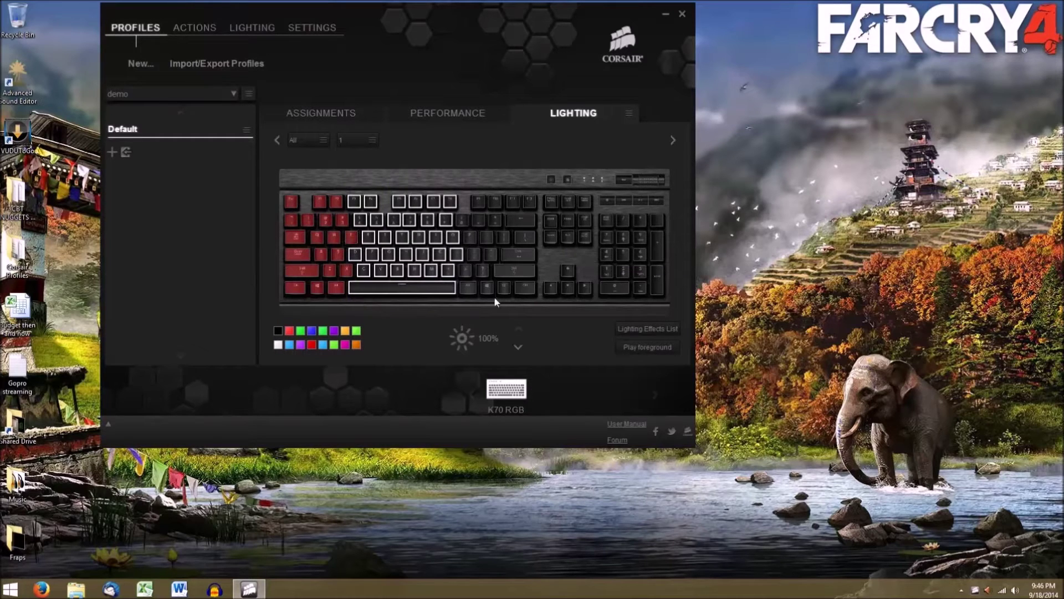
{"action": "right_click", "coordinate": [414, 260]}
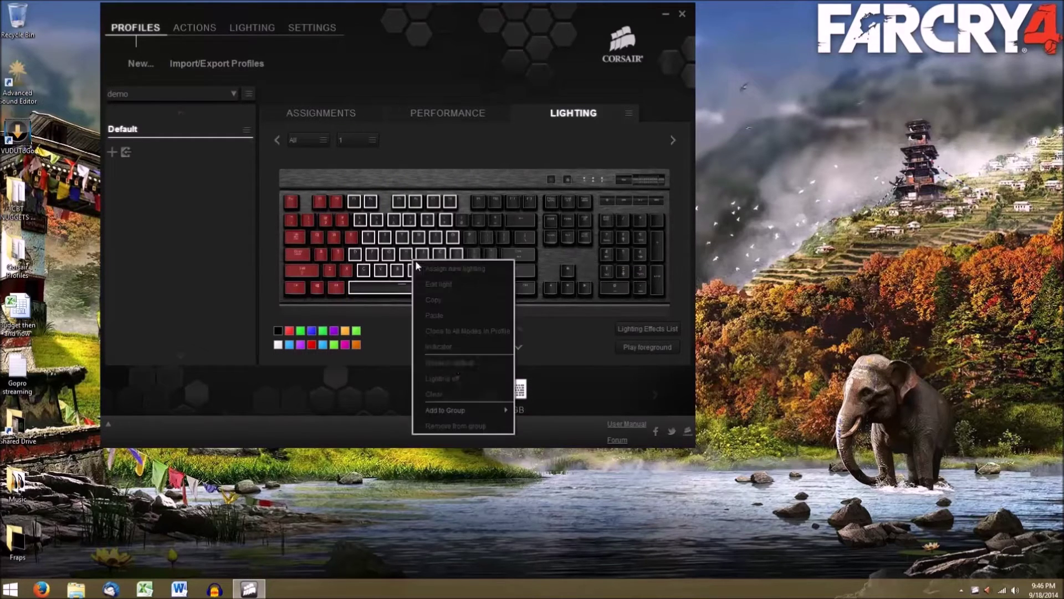
{"action": "left_click", "coordinate": [485, 410]}
{"action": "type", "text": "2"}
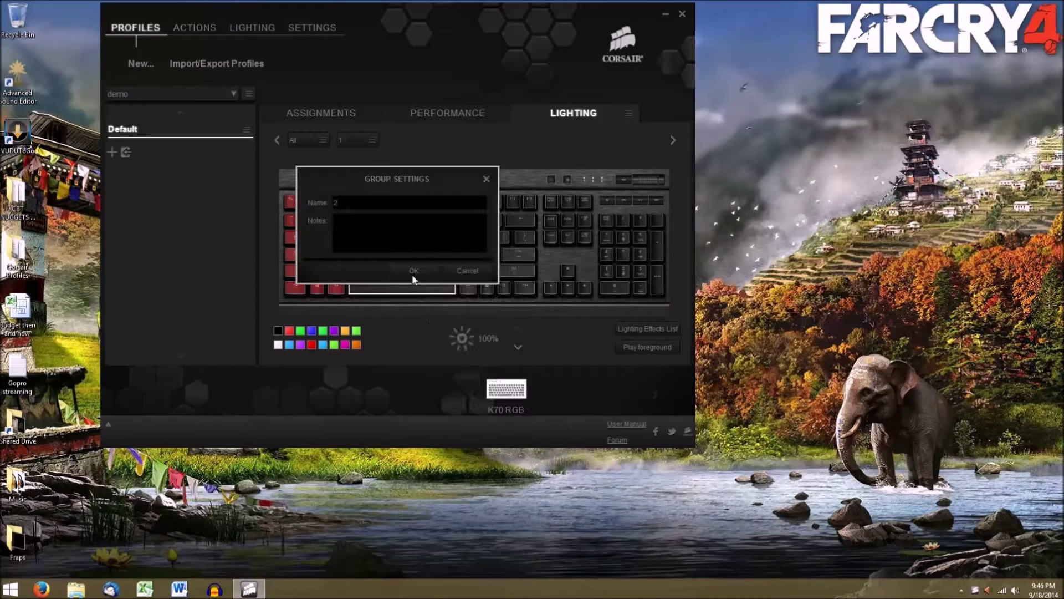
{"action": "left_click", "coordinate": [412, 272]}
{"action": "left_click", "coordinate": [322, 331]}
Step: Group the keys right of the green block as '3' and light them blue
{"action": "left_click_drag", "start_coordinate": [462, 184], "coordinate": [590, 304]}
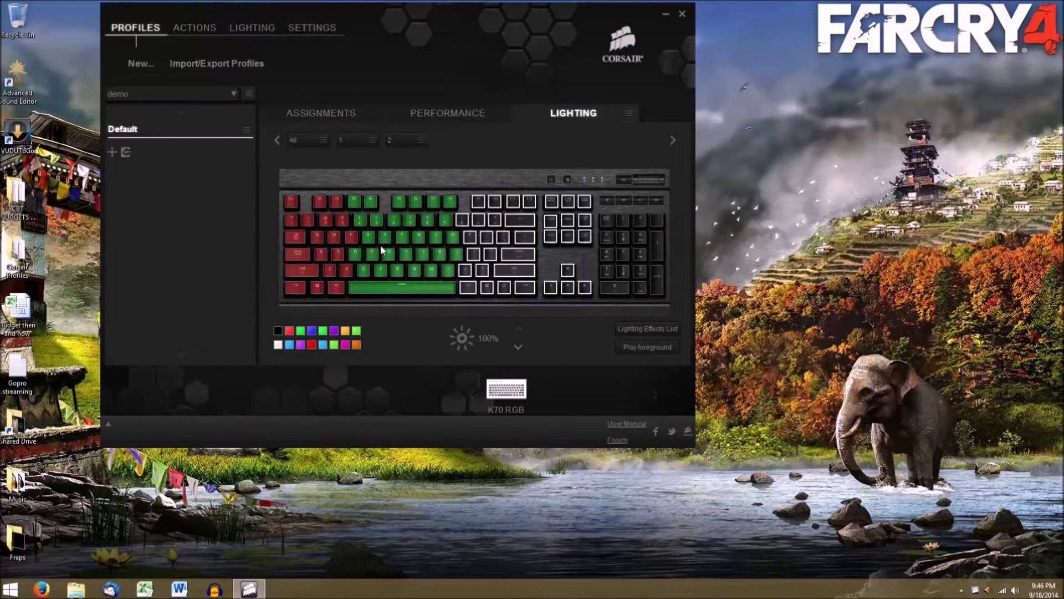
{"action": "right_click", "coordinate": [483, 223]}
{"action": "mouse_move", "coordinate": [564, 373]}
{"action": "left_click", "coordinate": [613, 374]}
{"action": "type", "text": "3"}
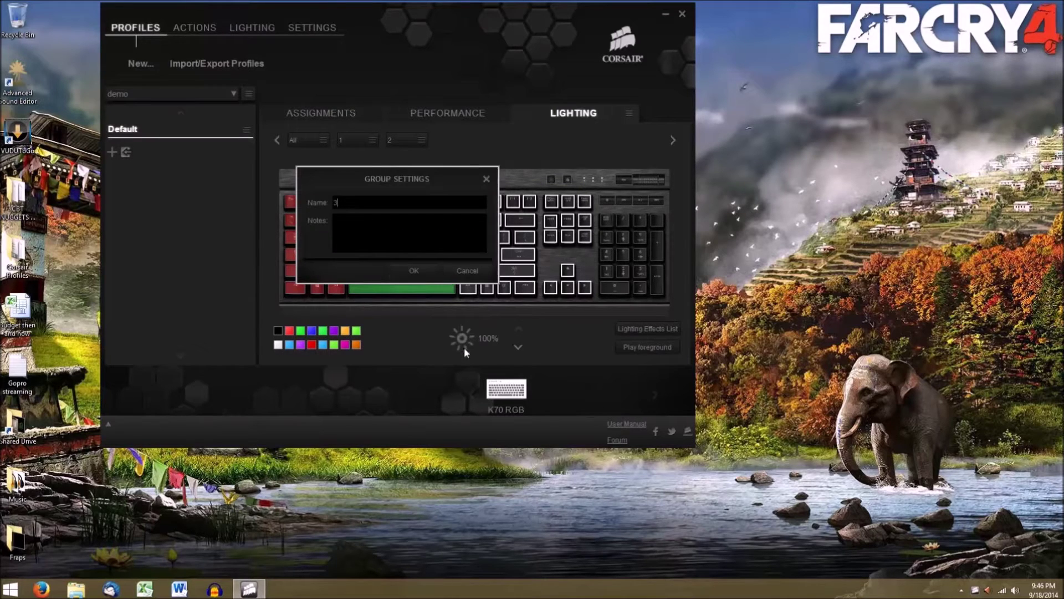
{"action": "key", "text": "Return"}
{"action": "left_click", "coordinate": [312, 331]}
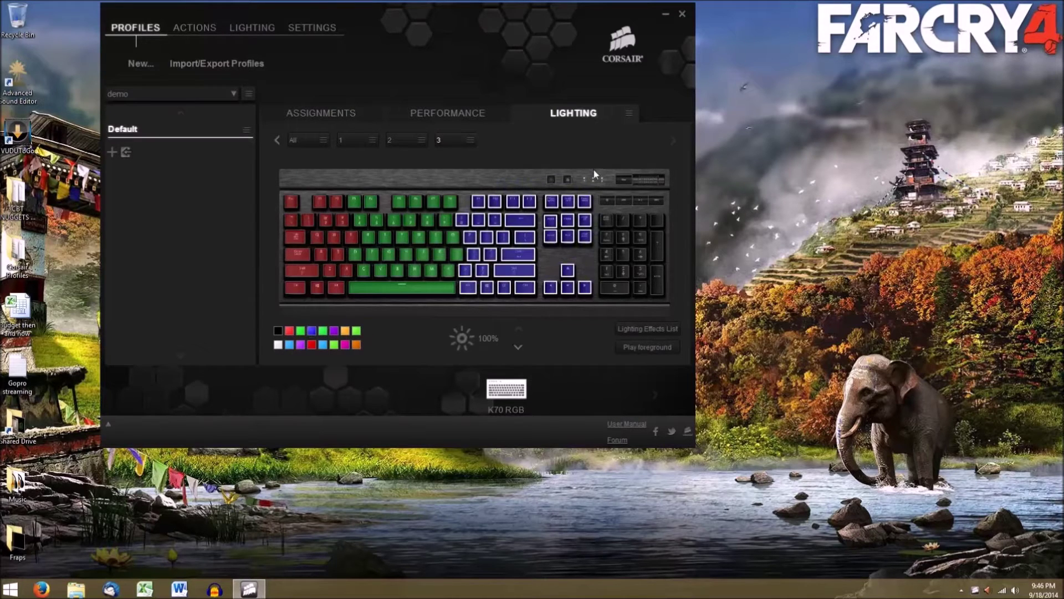
Step: Group the numpad keys as '4' and light them orange
{"action": "left_click_drag", "start_coordinate": [594, 174], "coordinate": [673, 300]}
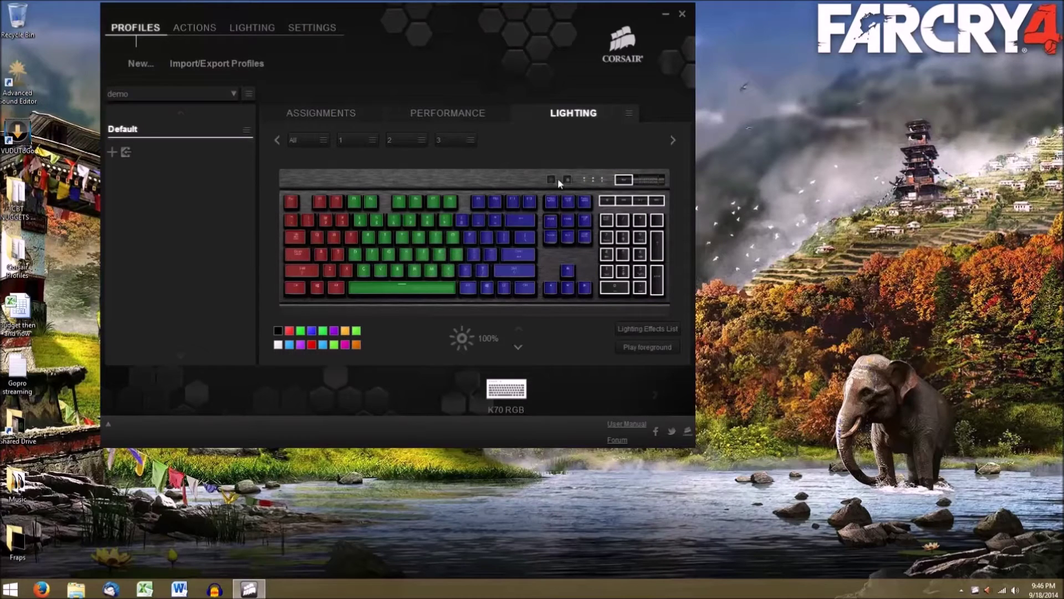
{"action": "right_click", "coordinate": [607, 198]}
{"action": "mouse_move", "coordinate": [665, 348]}
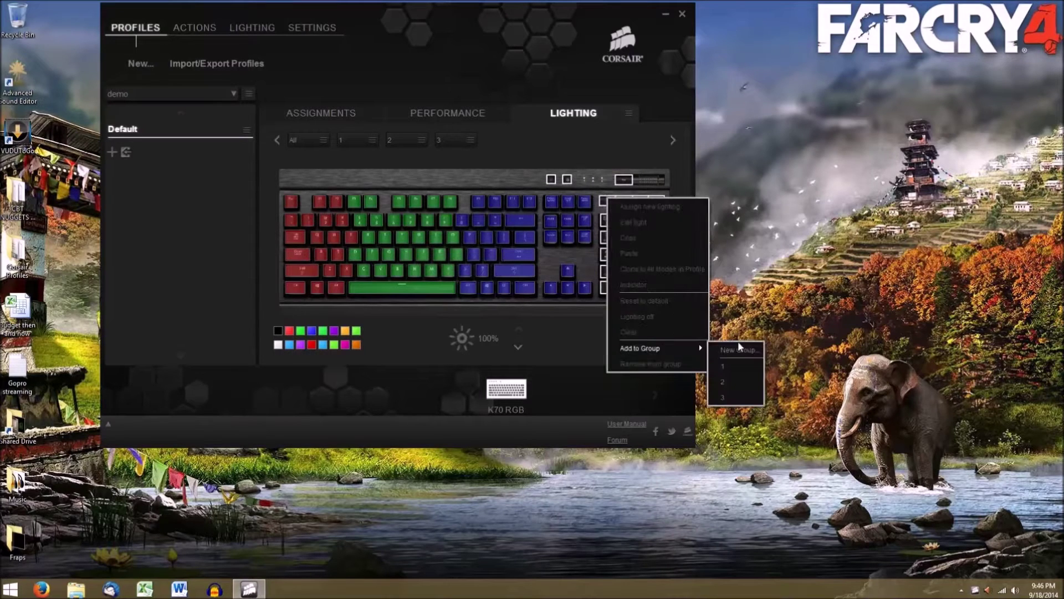
{"action": "left_click", "coordinate": [739, 348]}
{"action": "type", "text": "4"}
{"action": "left_click", "coordinate": [424, 269]}
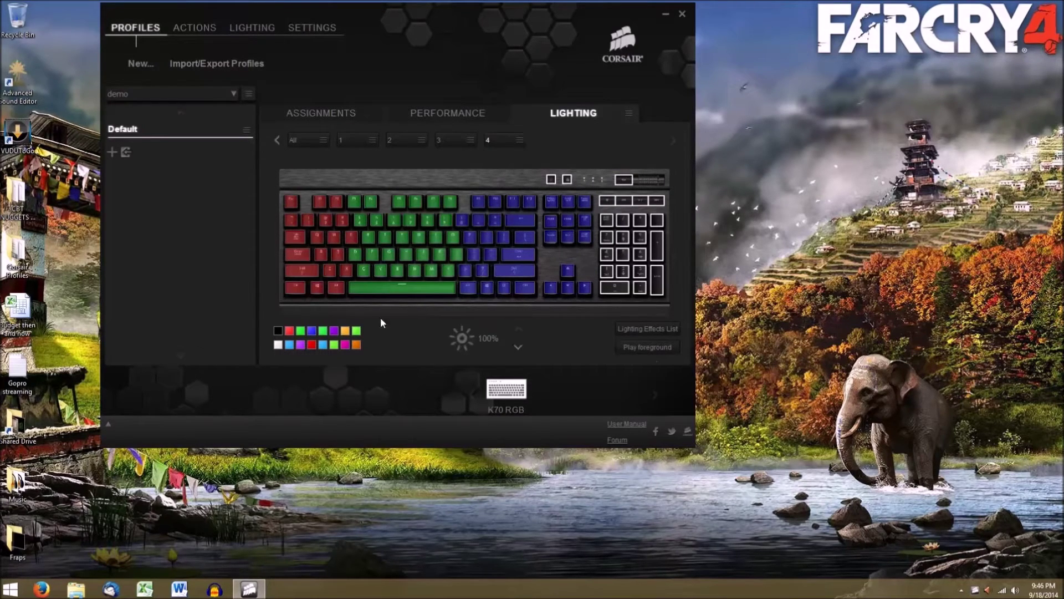
{"action": "left_click", "coordinate": [358, 346]}
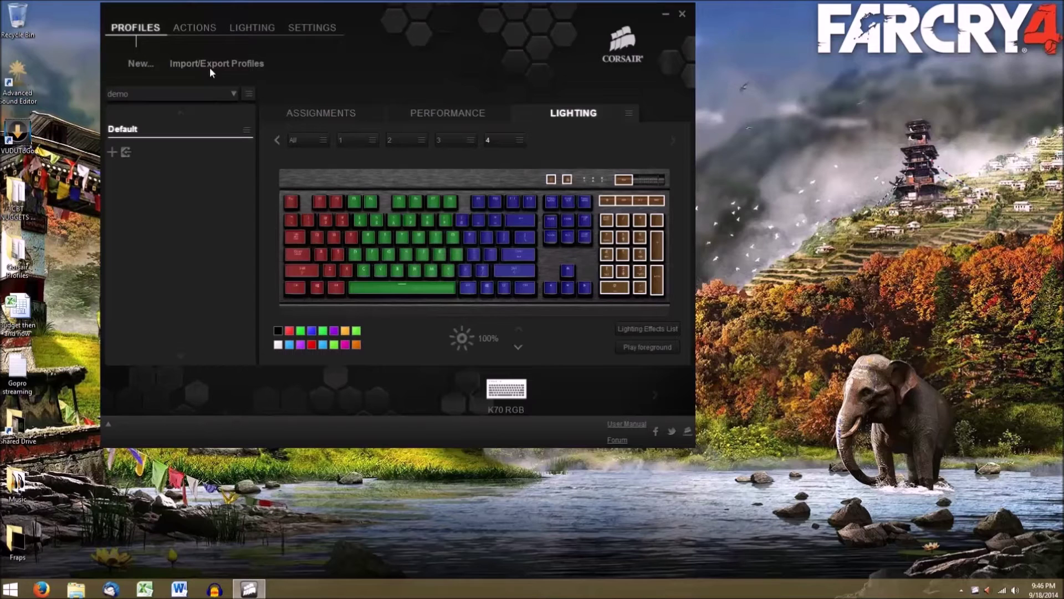
Step: Browse the lighting effects library, filtering by solid, gradient, ripple and wave effects
{"action": "left_click", "coordinate": [231, 25]}
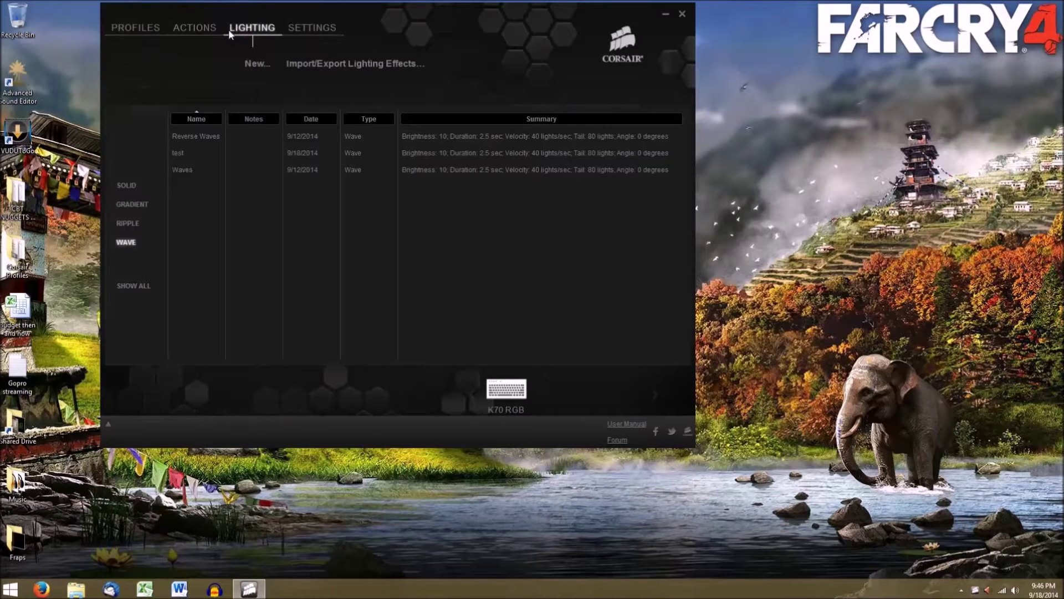
{"action": "left_click", "coordinate": [125, 187]}
{"action": "left_click", "coordinate": [132, 206]}
{"action": "left_click", "coordinate": [136, 224]}
{"action": "left_click", "coordinate": [130, 244]}
Step: Create a foreground effect named 'demo' with full-intensity solid lighting across the whole graph
{"action": "left_click", "coordinate": [264, 66]}
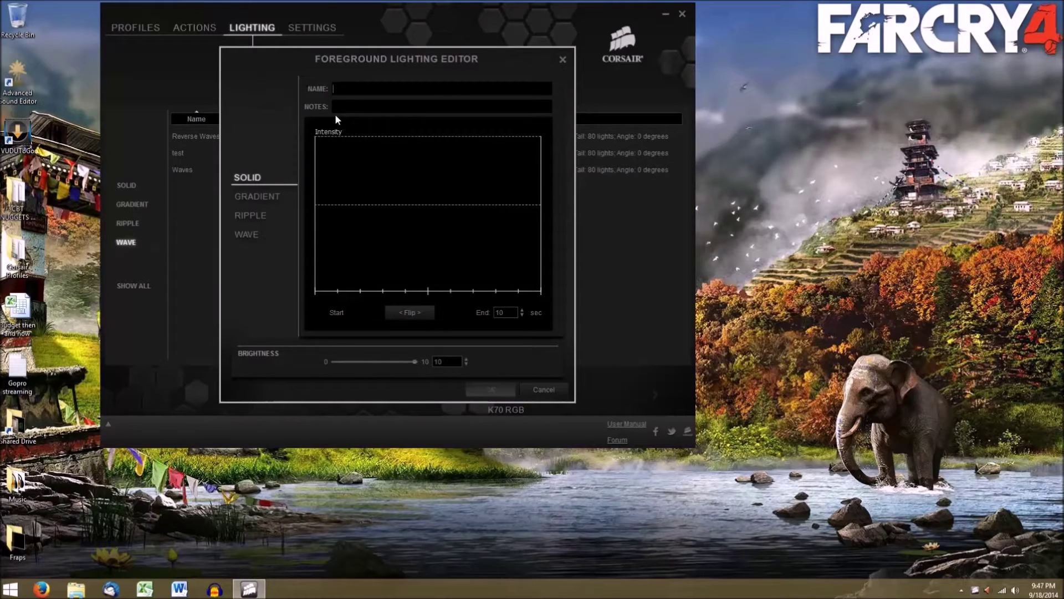
{"action": "type", "text": "demo"}
{"action": "right_click", "coordinate": [361, 193]}
{"action": "left_click", "coordinate": [378, 200]}
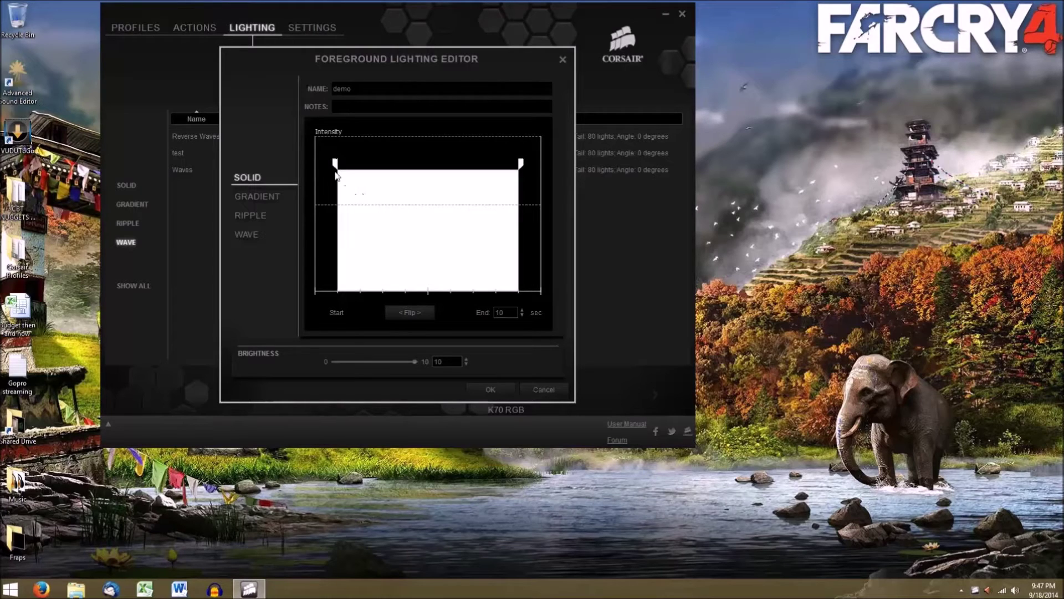
{"action": "left_click_drag", "start_coordinate": [336, 164], "coordinate": [312, 164]}
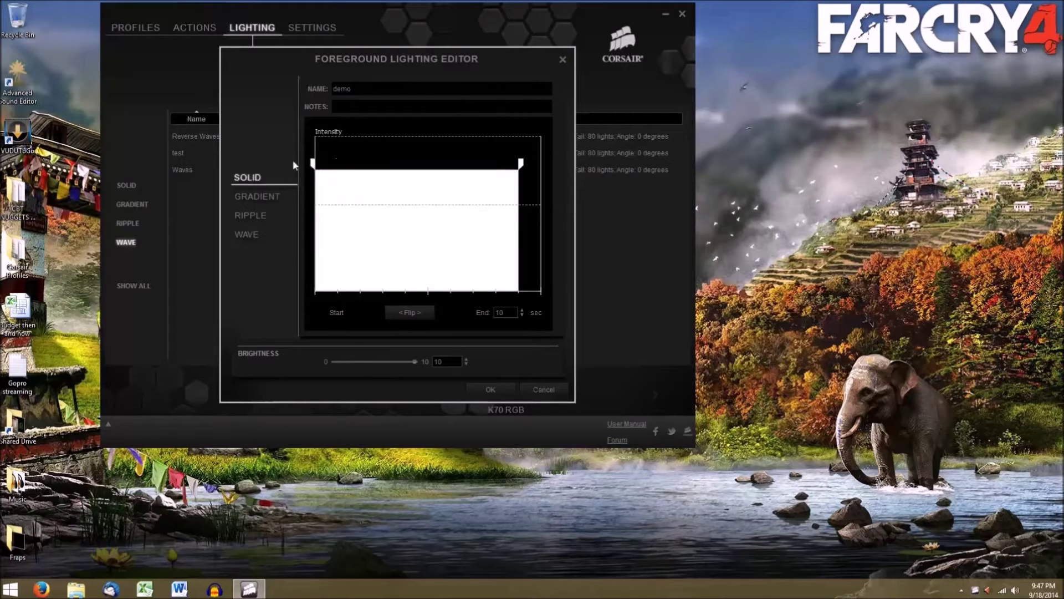
{"action": "left_click_drag", "start_coordinate": [521, 164], "coordinate": [554, 173]}
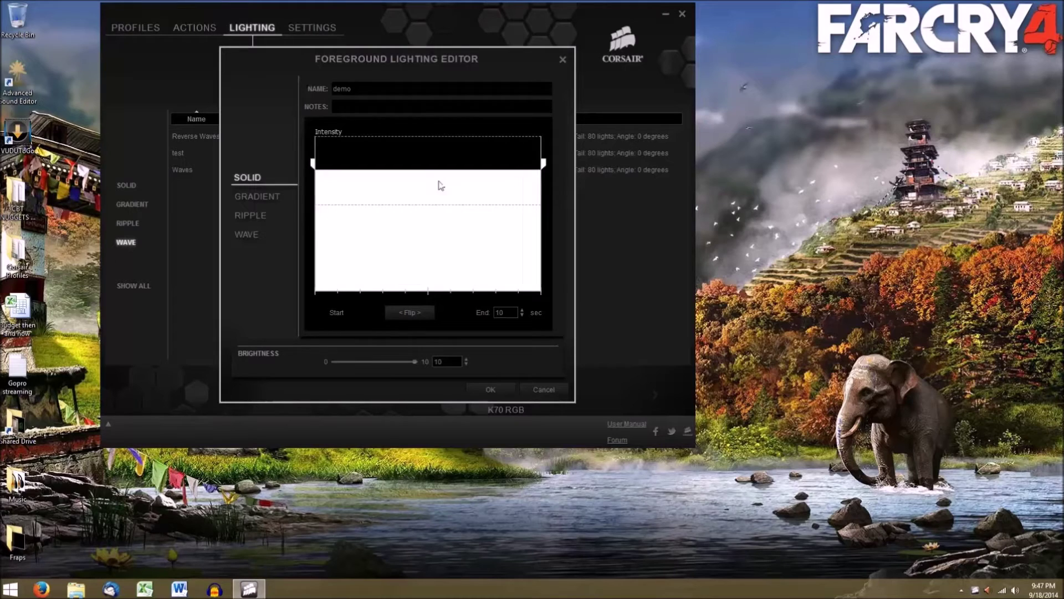
{"action": "left_click_drag", "start_coordinate": [438, 172], "coordinate": [459, 186]}
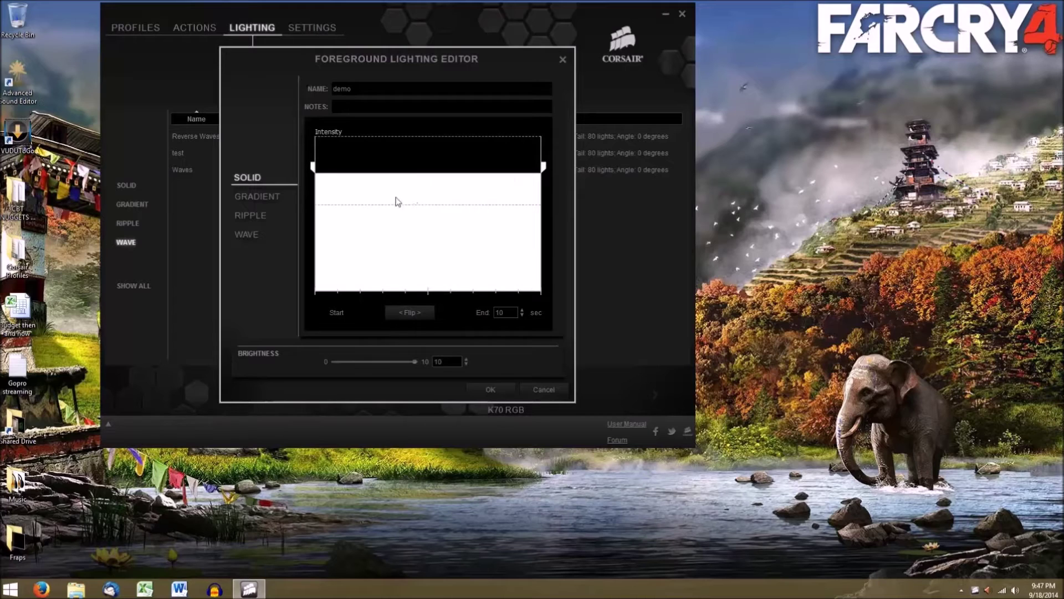
Step: Colour the intensity block red and switch the effect type to Wave
{"action": "right_click", "coordinate": [366, 184]}
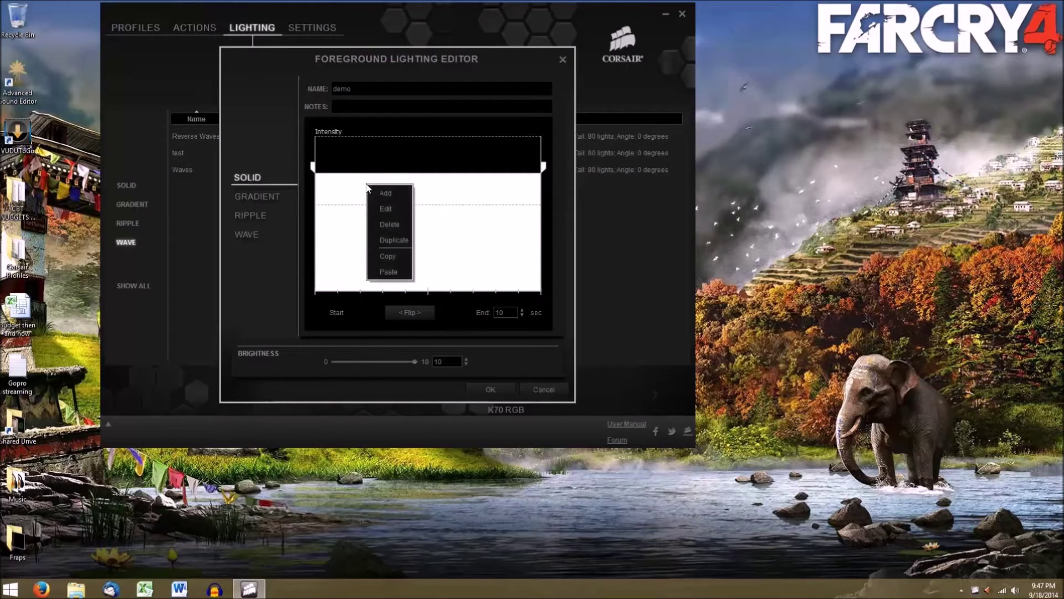
{"action": "left_click", "coordinate": [379, 211]}
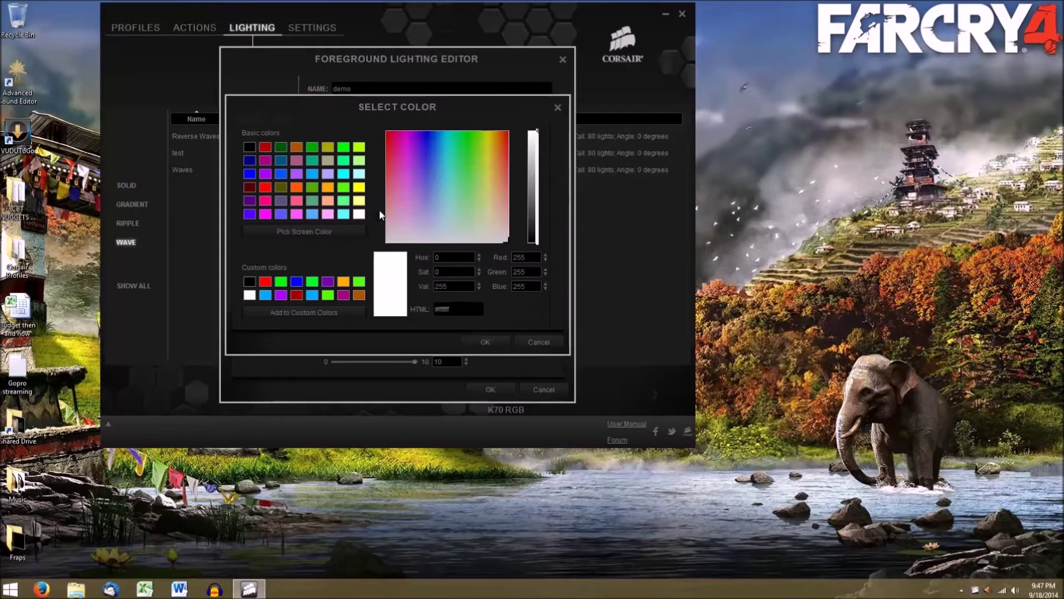
{"action": "left_click", "coordinate": [390, 137]}
{"action": "left_click", "coordinate": [482, 342]}
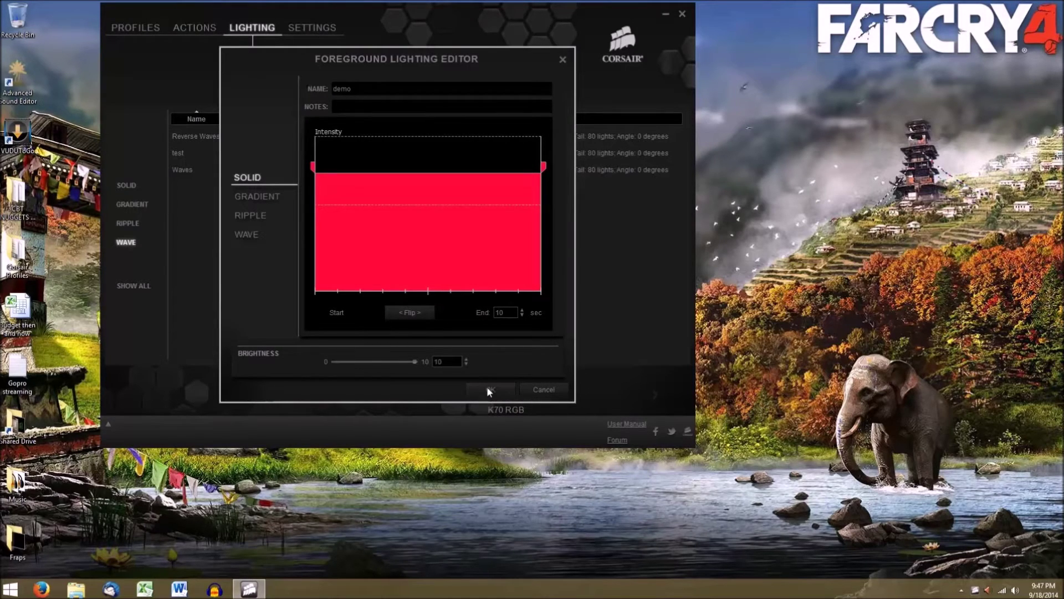
{"action": "left_click", "coordinate": [253, 234]}
Step: Add two points to the wave graph
{"action": "right_click", "coordinate": [360, 178]}
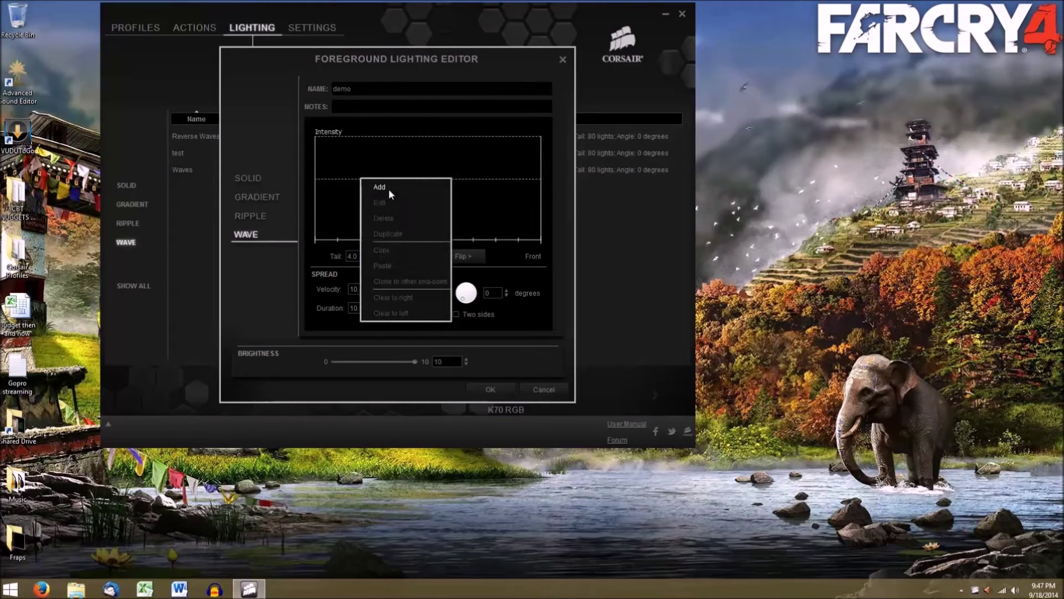
{"action": "left_click", "coordinate": [390, 190]}
{"action": "right_click", "coordinate": [386, 181]}
{"action": "left_click", "coordinate": [406, 190]}
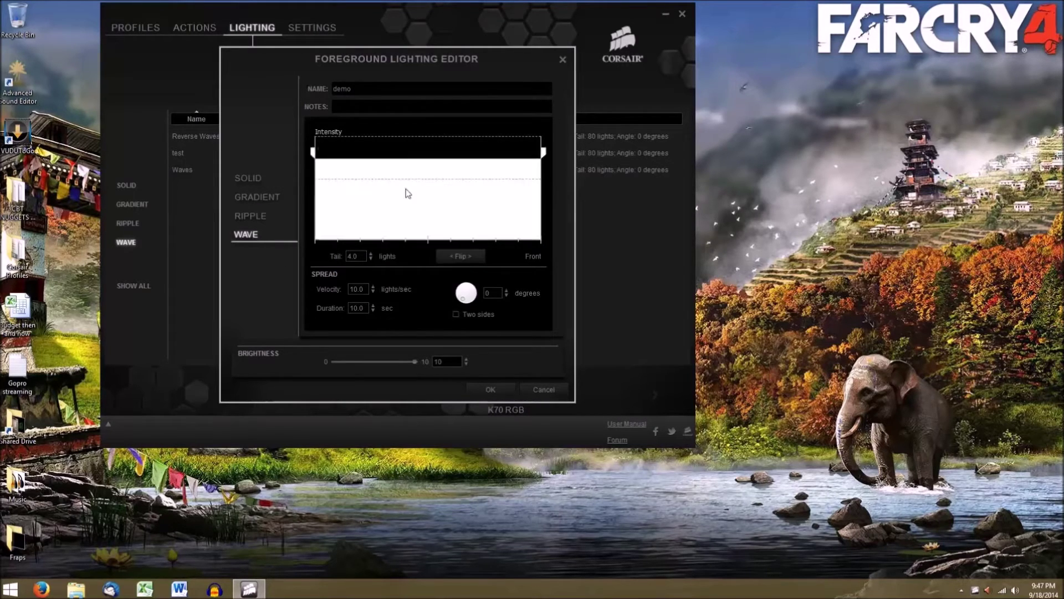
{"action": "right_click", "coordinate": [399, 188]}
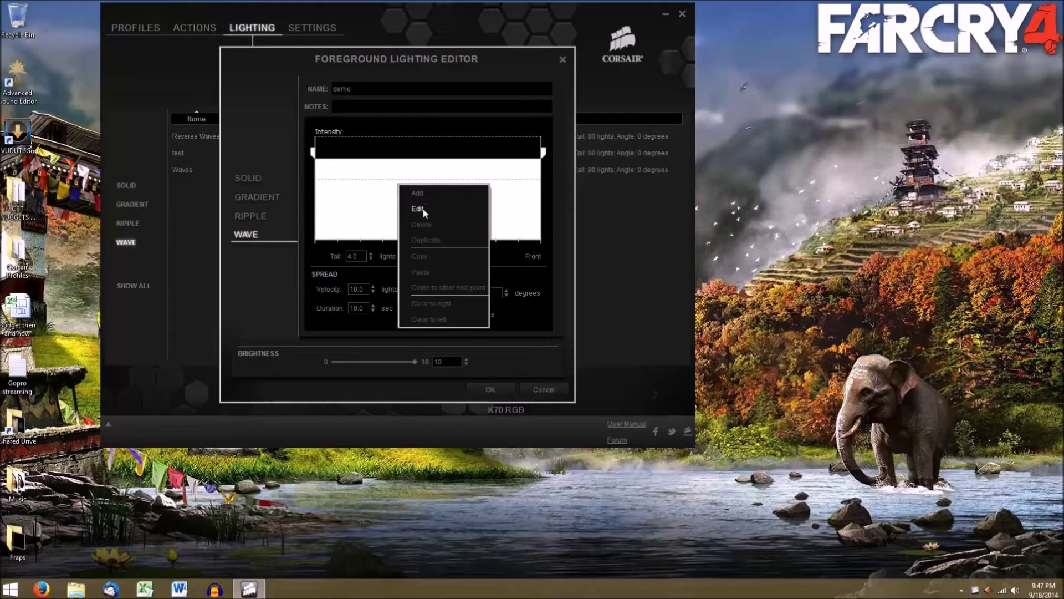
{"action": "left_click", "coordinate": [389, 205]}
{"action": "right_click", "coordinate": [363, 196]}
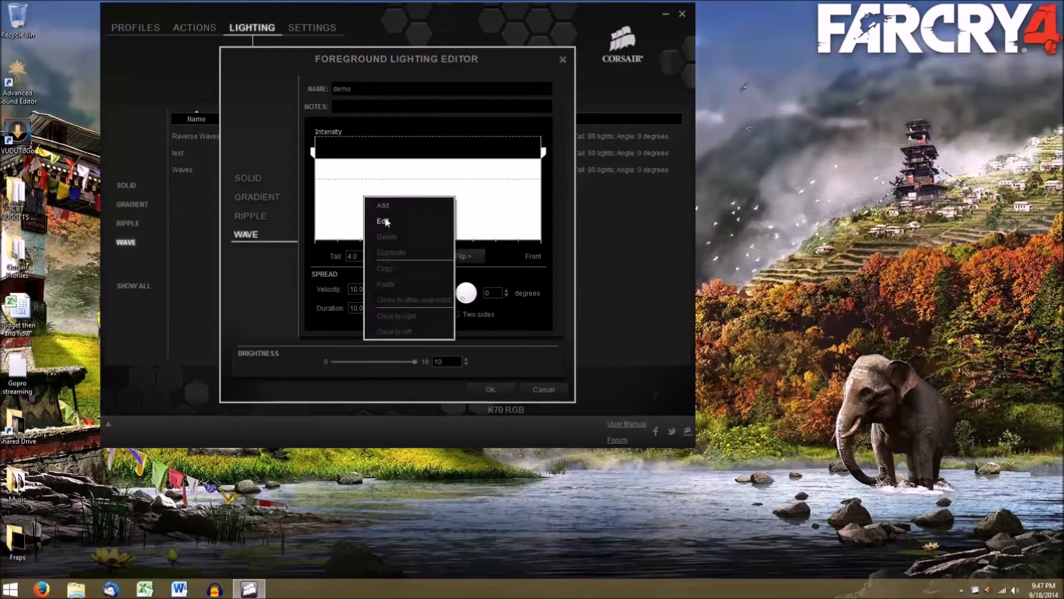
{"action": "left_click", "coordinate": [316, 162]}
Step: Colour the wave's left end pink-red and its right end green
{"action": "right_click", "coordinate": [314, 153]}
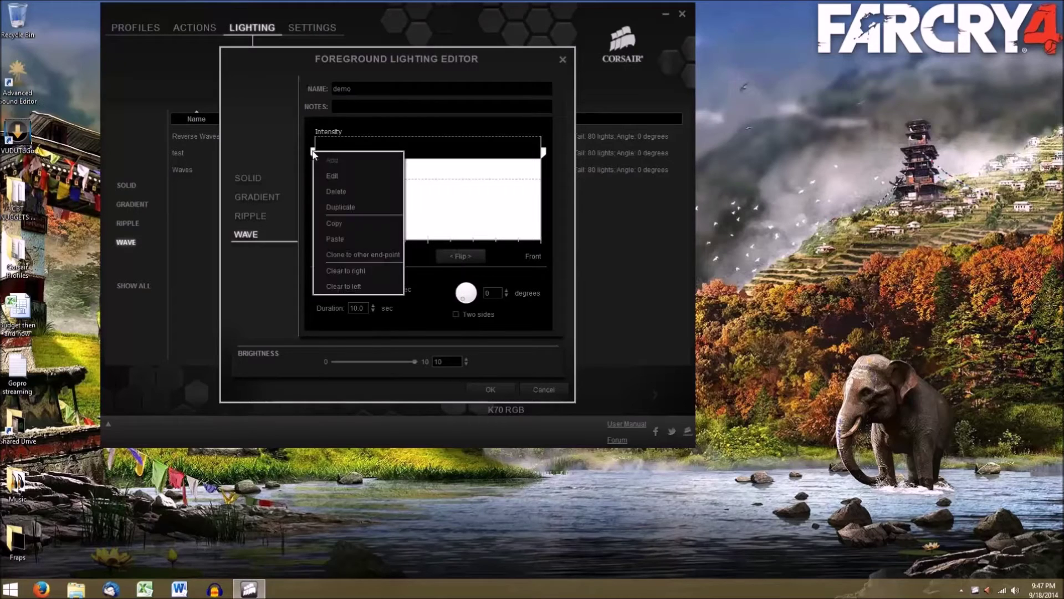
{"action": "left_click", "coordinate": [332, 177]}
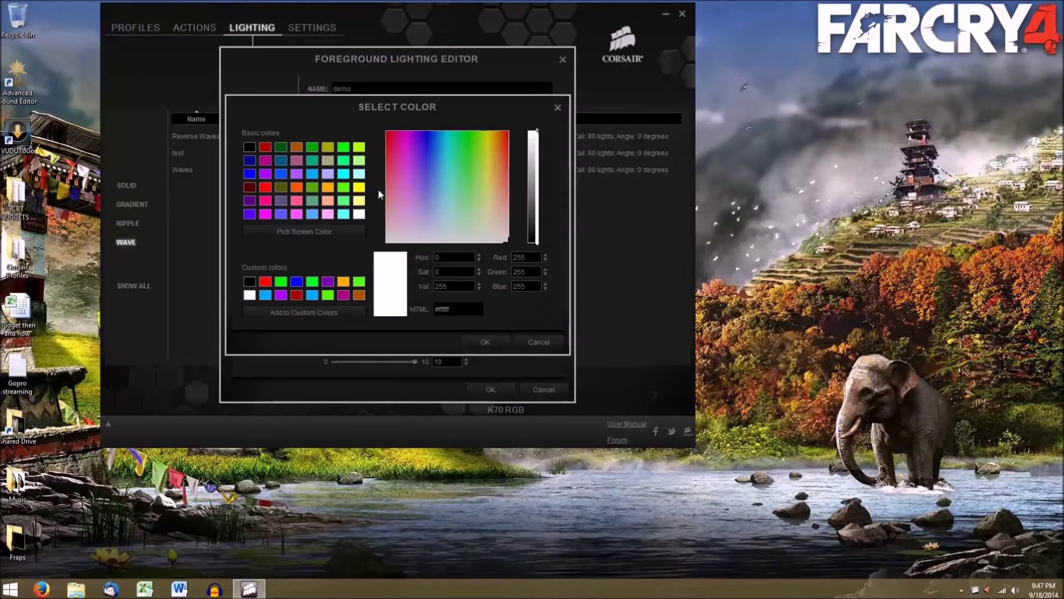
{"action": "left_click", "coordinate": [387, 136]}
{"action": "left_click", "coordinate": [476, 343]}
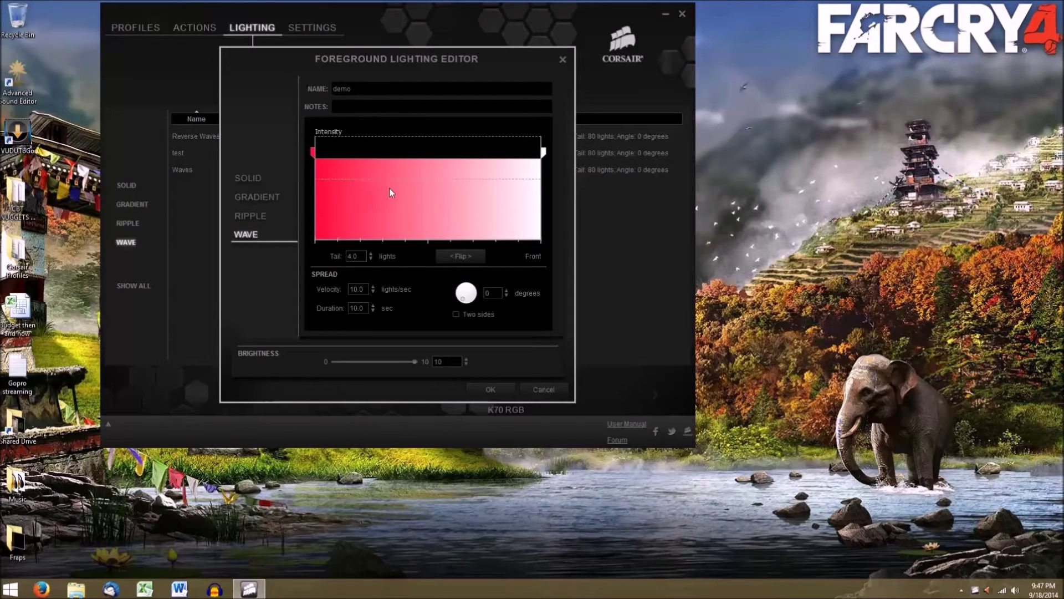
{"action": "right_click", "coordinate": [544, 153]}
{"action": "left_click", "coordinate": [573, 174]}
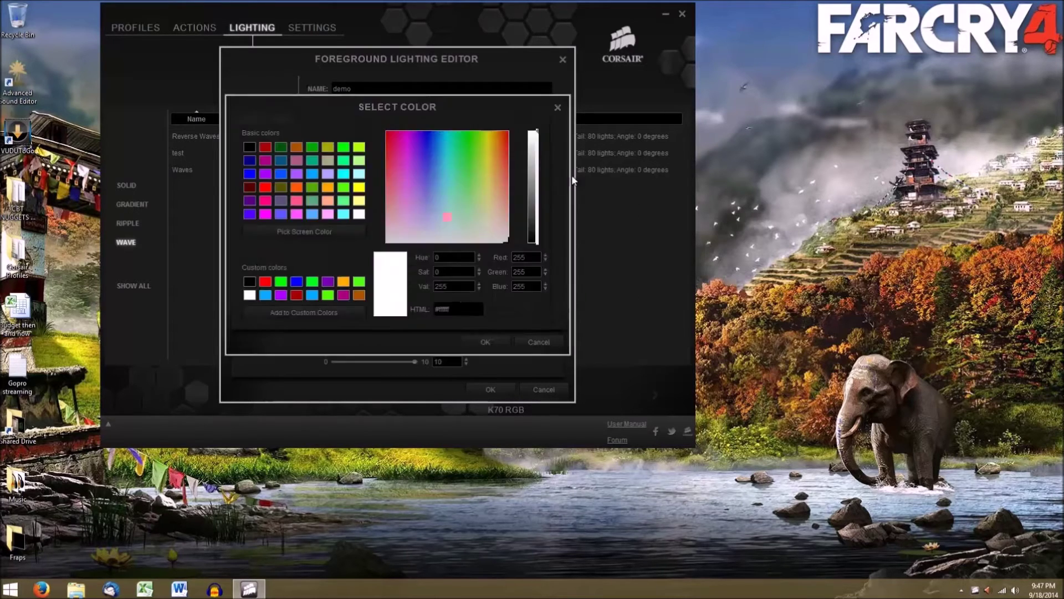
{"action": "left_click", "coordinate": [467, 140]}
{"action": "left_click", "coordinate": [488, 344]}
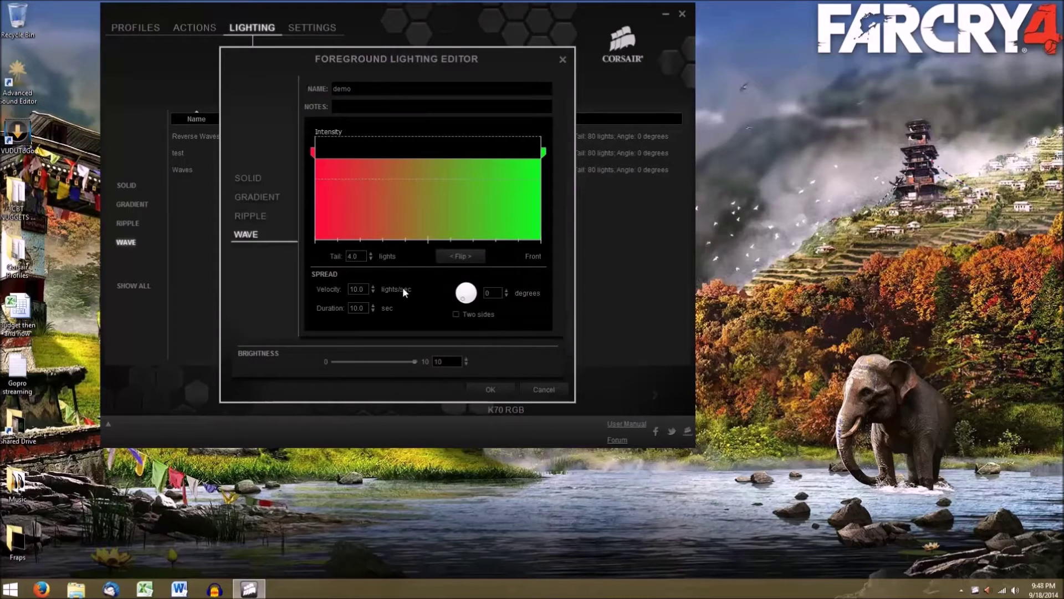
{"action": "left_click_drag", "start_coordinate": [366, 308], "coordinate": [298, 310]}
Step: Save the demo wave with a 5-second duration, then drag it from the effects list toward the keyboard
{"action": "type", "text": "5"}
{"action": "left_click", "coordinate": [488, 388]}
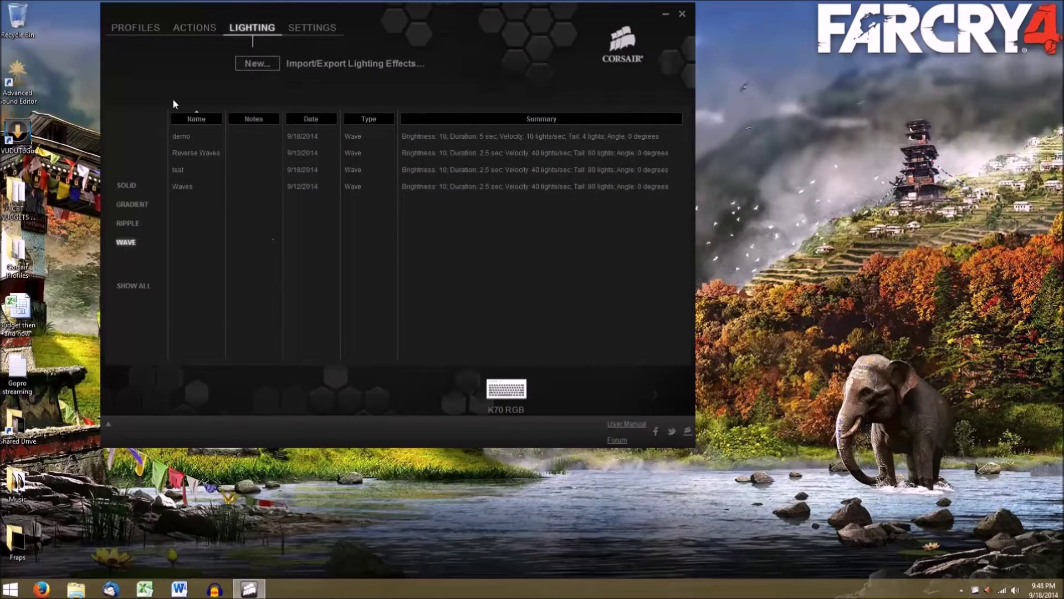
{"action": "left_click", "coordinate": [135, 27]}
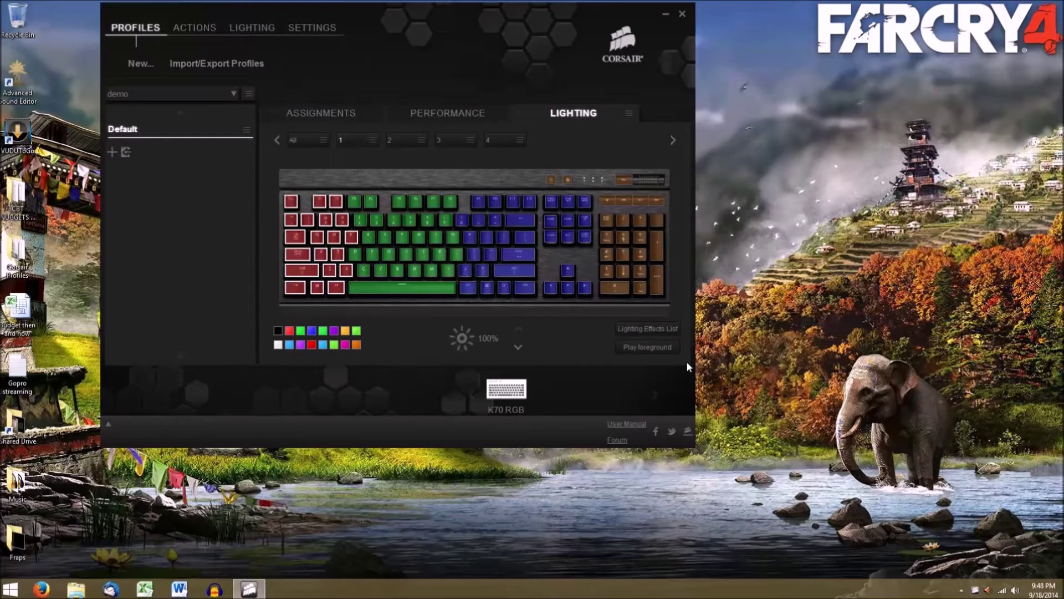
{"action": "left_click", "coordinate": [650, 328]}
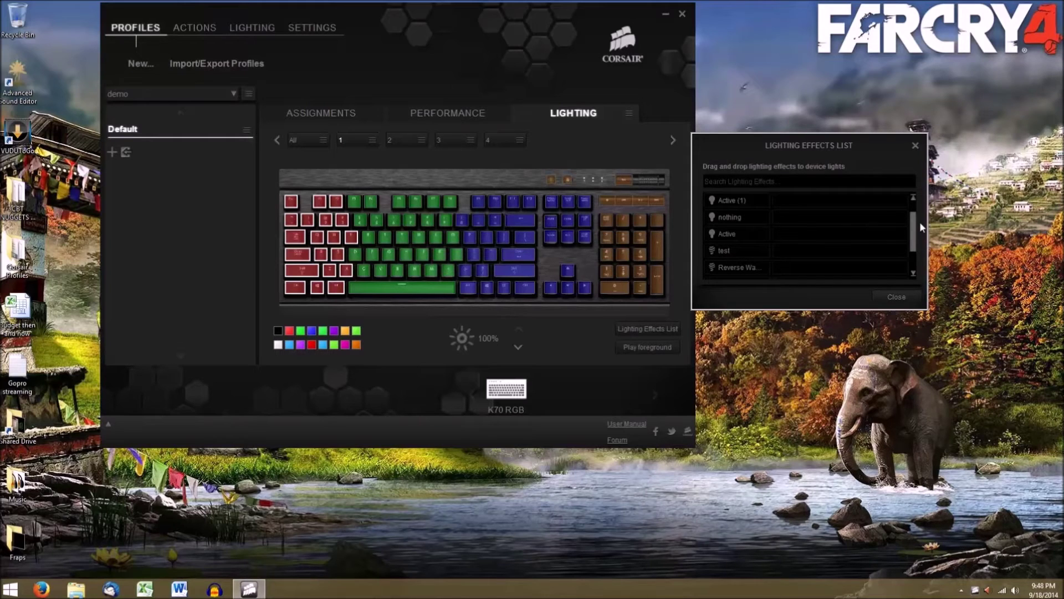
{"action": "left_click_drag", "start_coordinate": [914, 223], "coordinate": [916, 245]}
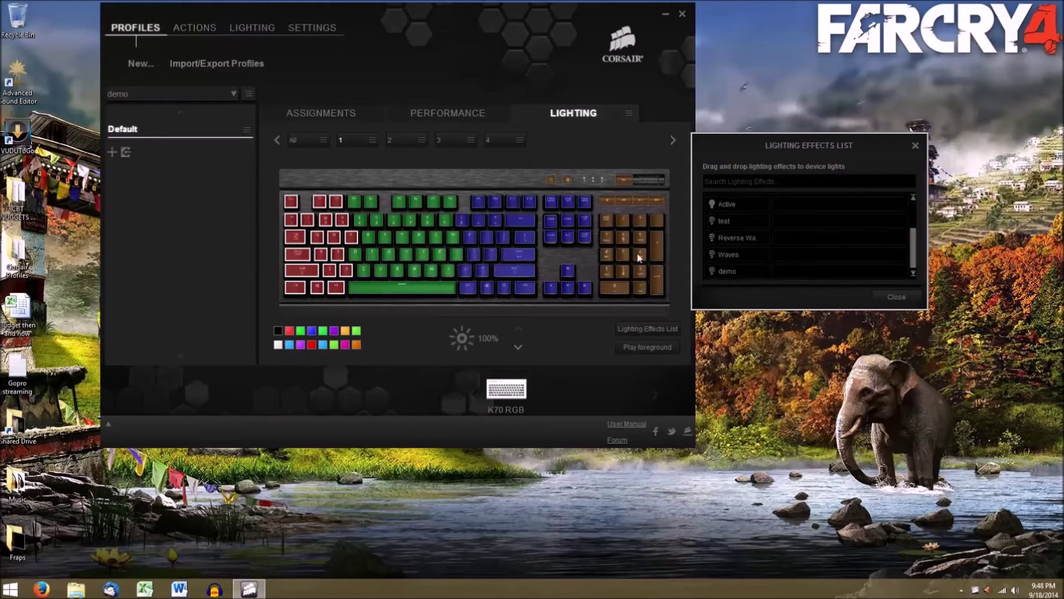
{"action": "left_click_drag", "start_coordinate": [722, 265], "coordinate": [302, 208]}
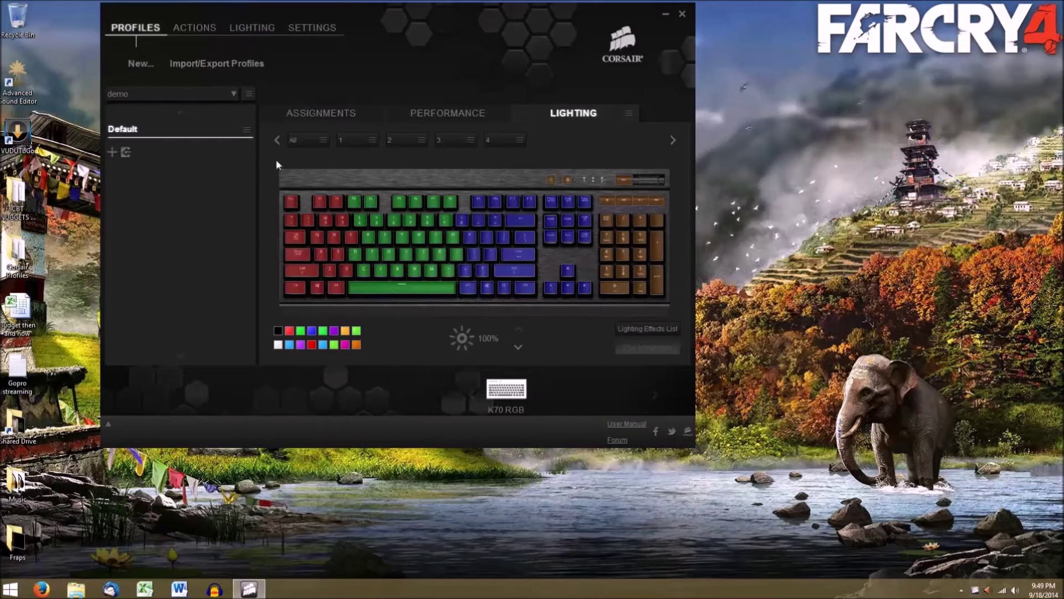
Step: Select all keys and apply the test effect from the Lighting Effects List
{"action": "left_click", "coordinate": [294, 142]}
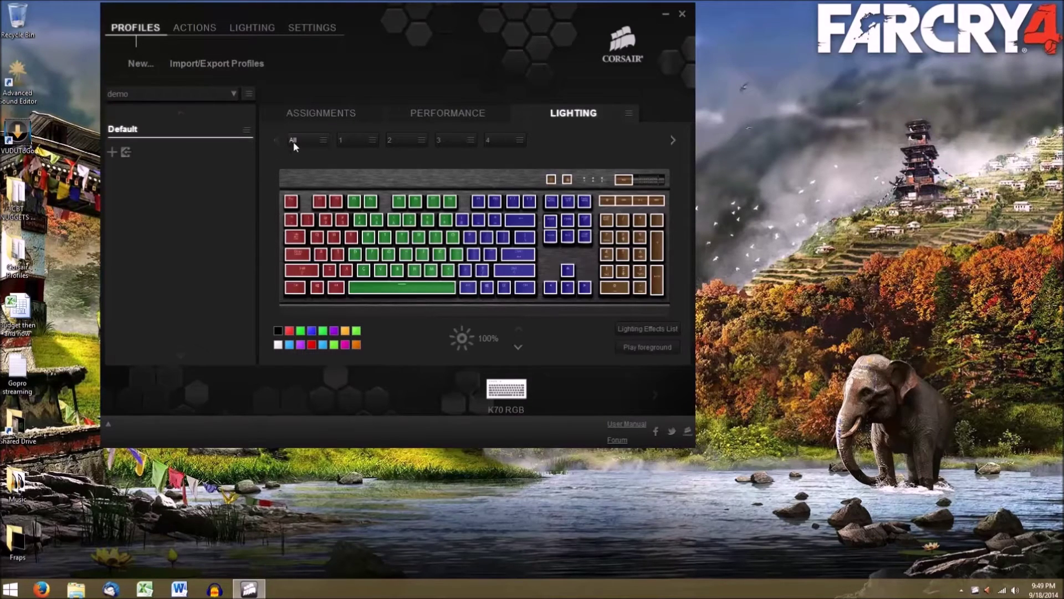
{"action": "left_click", "coordinate": [650, 329]}
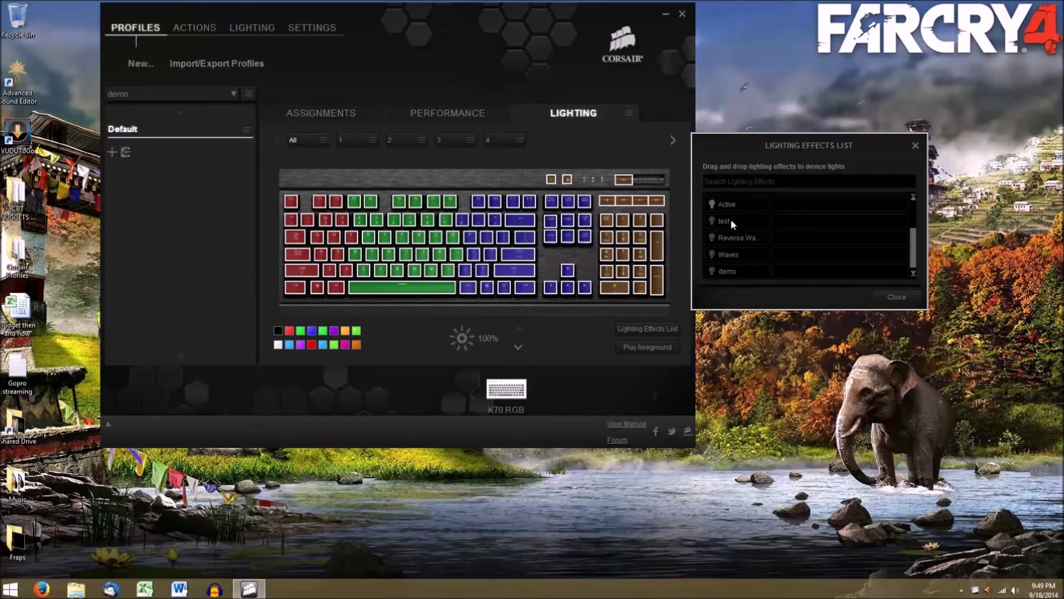
{"action": "left_click_drag", "start_coordinate": [730, 218], "coordinate": [293, 205]}
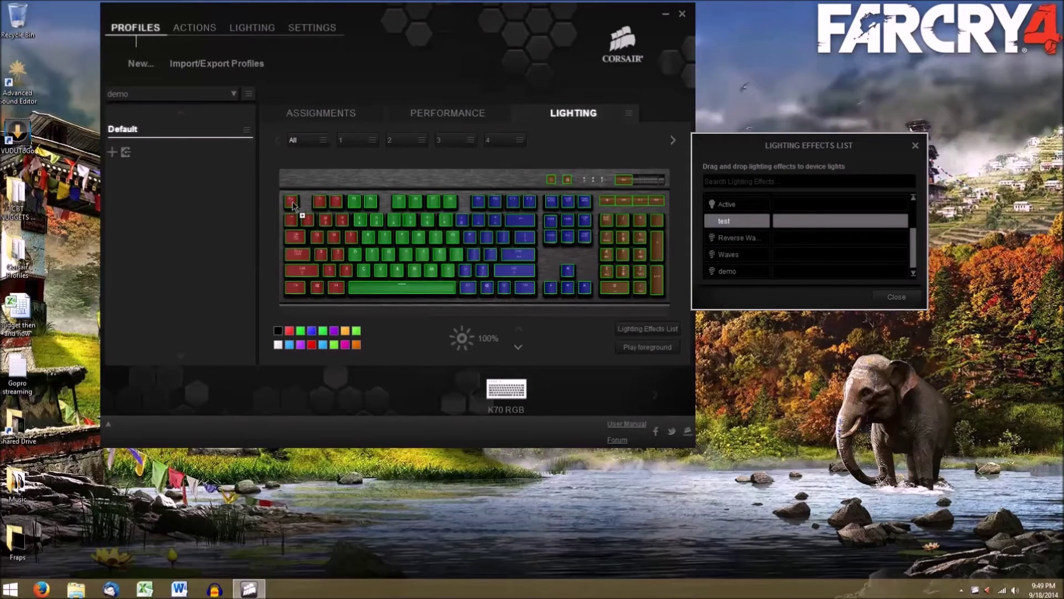
{"action": "left_click_drag", "start_coordinate": [293, 205], "coordinate": [294, 206]}
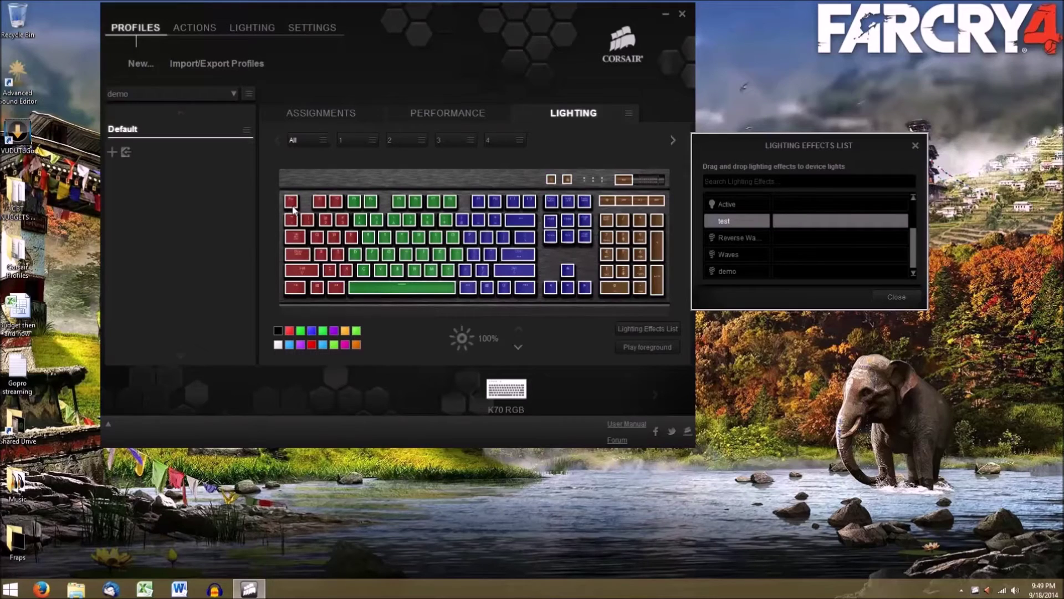
Step: Open the saved test effect in its editor, close it, and return to the profile
{"action": "left_click", "coordinate": [248, 34]}
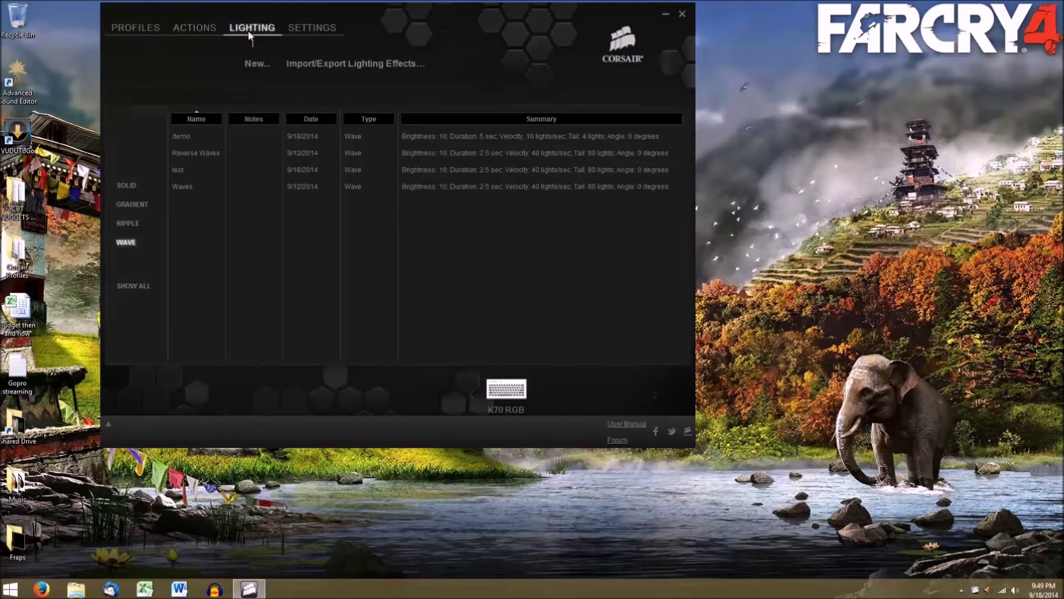
{"action": "right_click", "coordinate": [182, 171]}
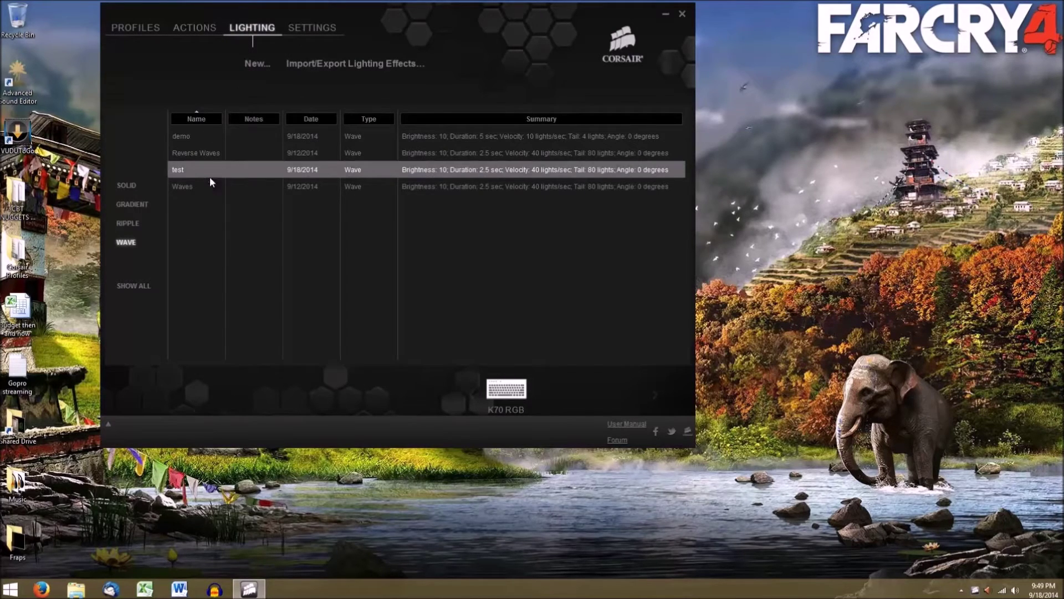
{"action": "left_click", "coordinate": [209, 177]}
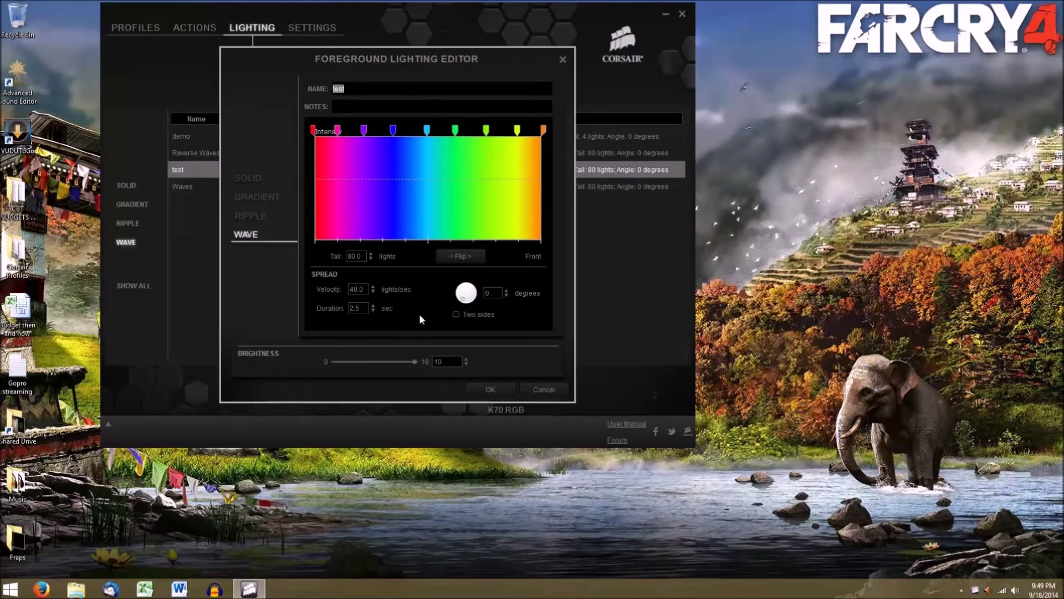
{"action": "left_click", "coordinate": [493, 391]}
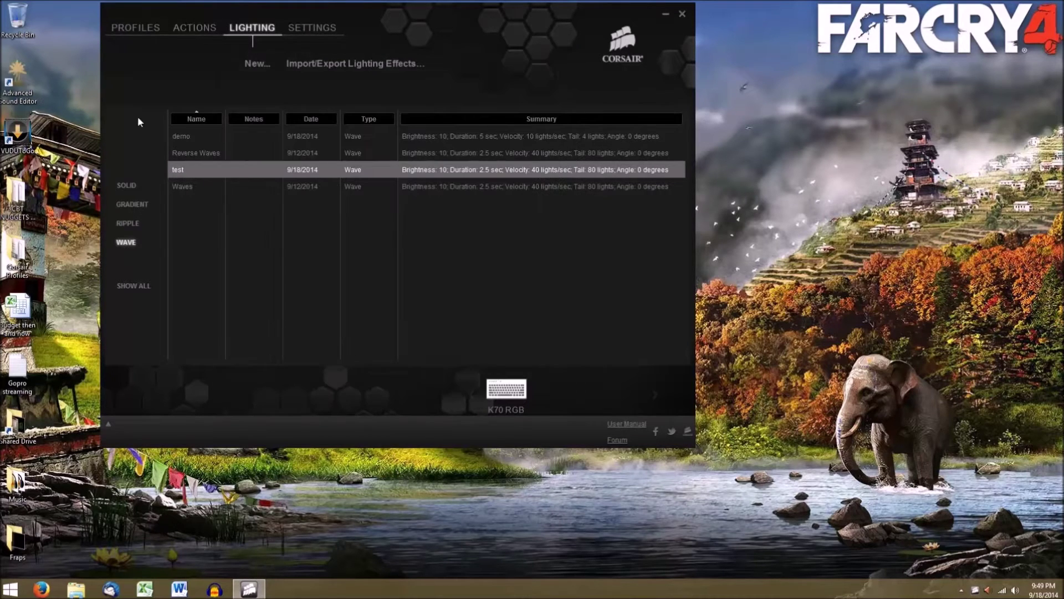
{"action": "left_click", "coordinate": [139, 29]}
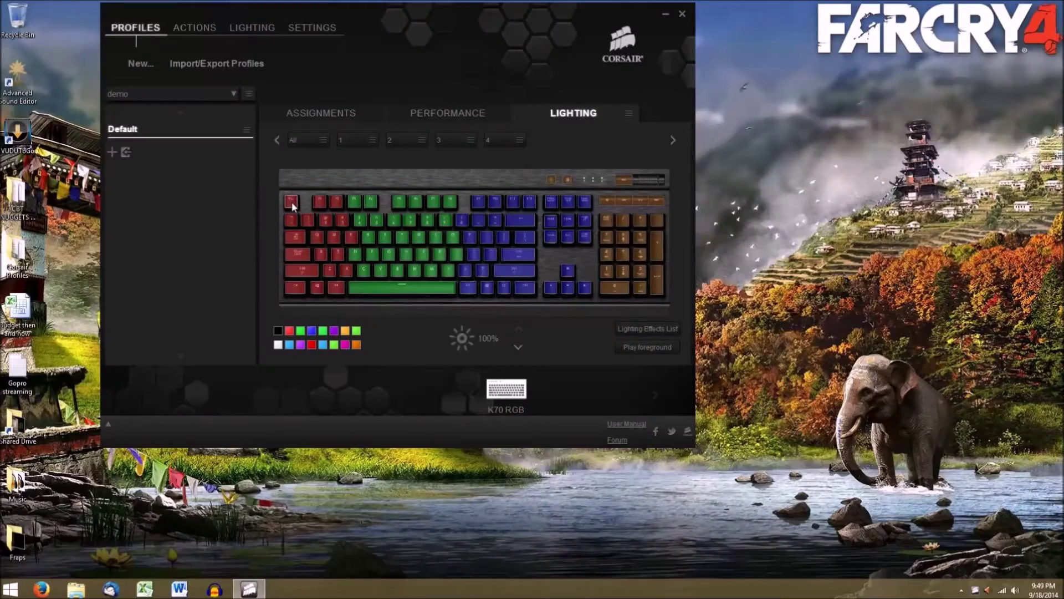
Step: Untick the End 'After' option in the Esc key's wave effect so it repeats
{"action": "right_click", "coordinate": [294, 203]}
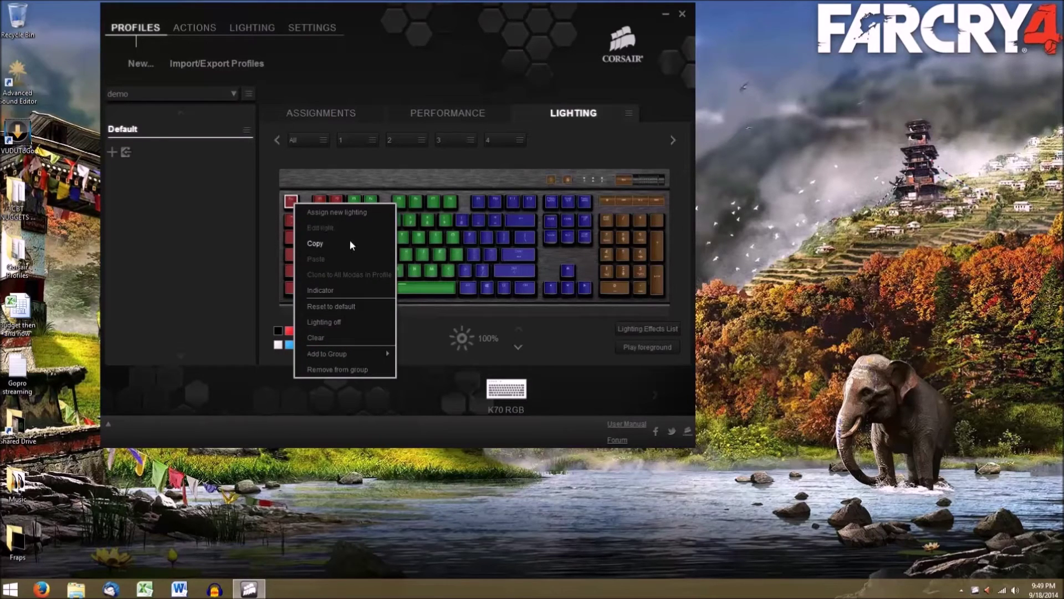
{"action": "left_click", "coordinate": [364, 161]}
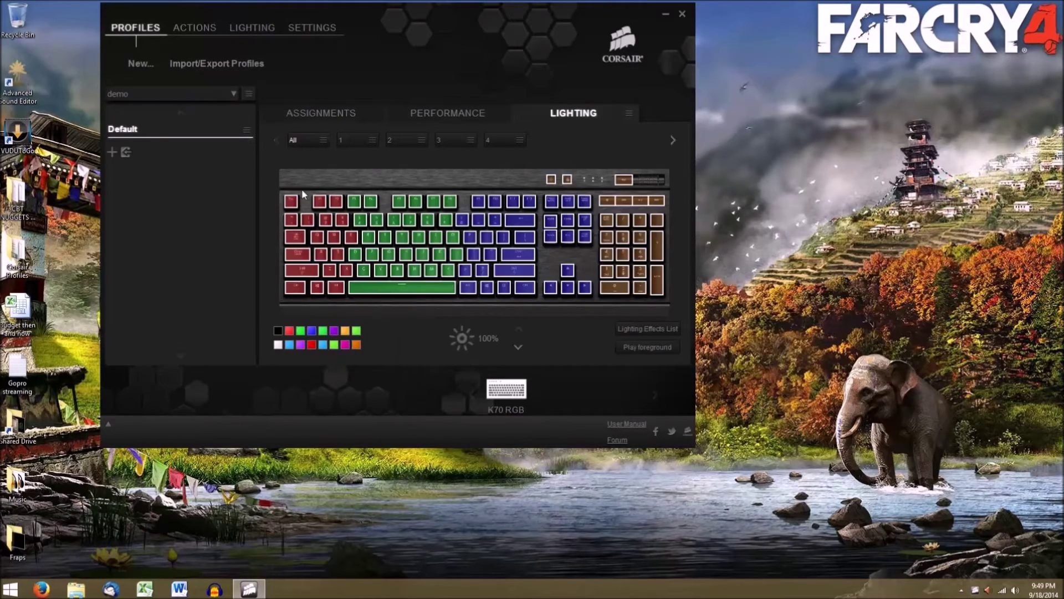
{"action": "right_click", "coordinate": [289, 202]}
{"action": "left_click", "coordinate": [333, 229]}
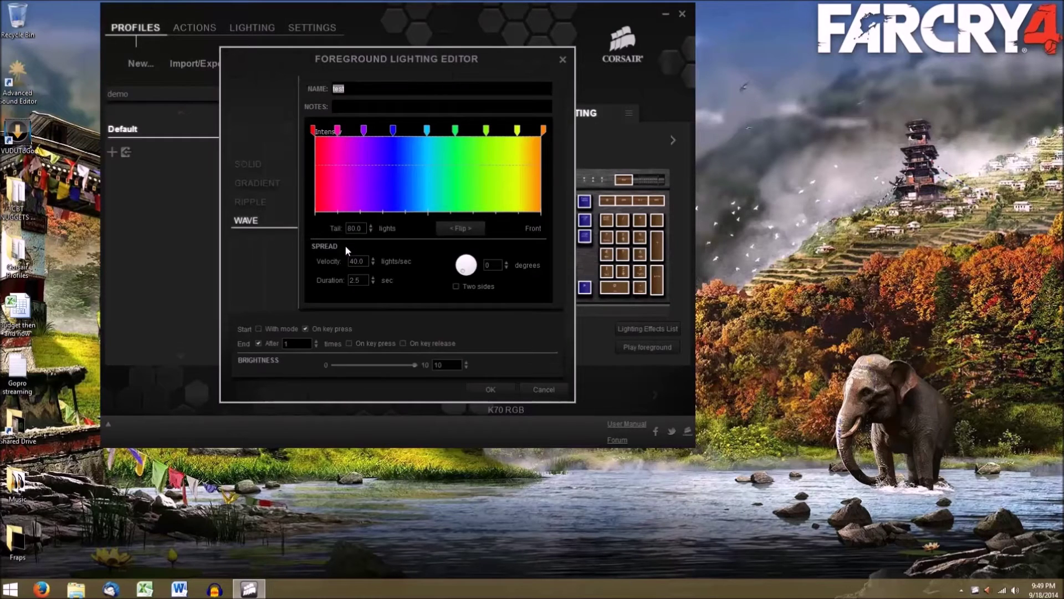
{"action": "left_click", "coordinate": [260, 343]}
{"action": "left_click", "coordinate": [490, 389]}
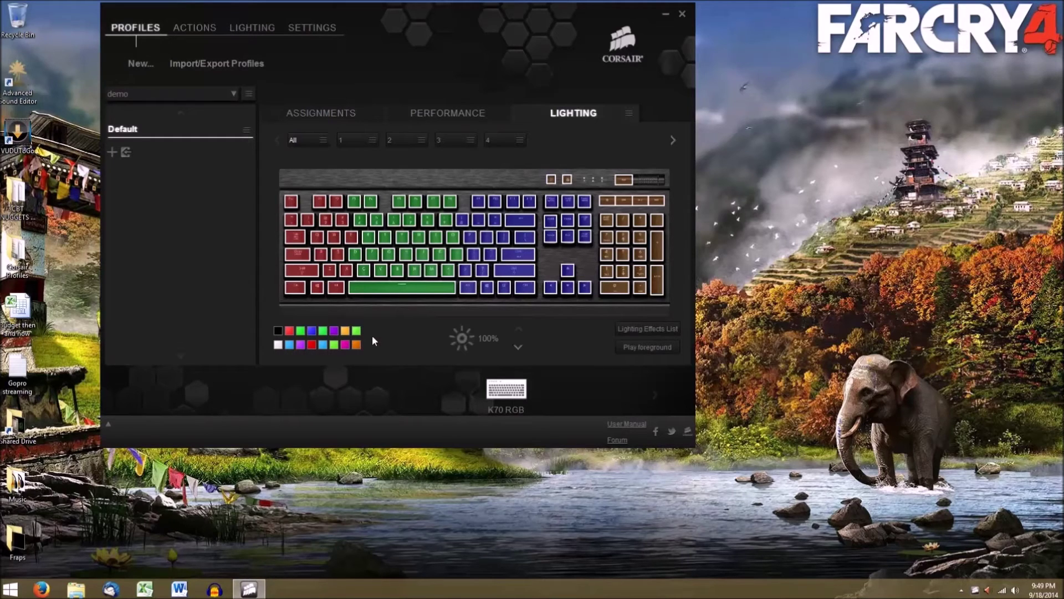
Step: Enable type lighting for the profile
{"action": "left_click", "coordinate": [248, 94]}
{"action": "mouse_move", "coordinate": [320, 176]}
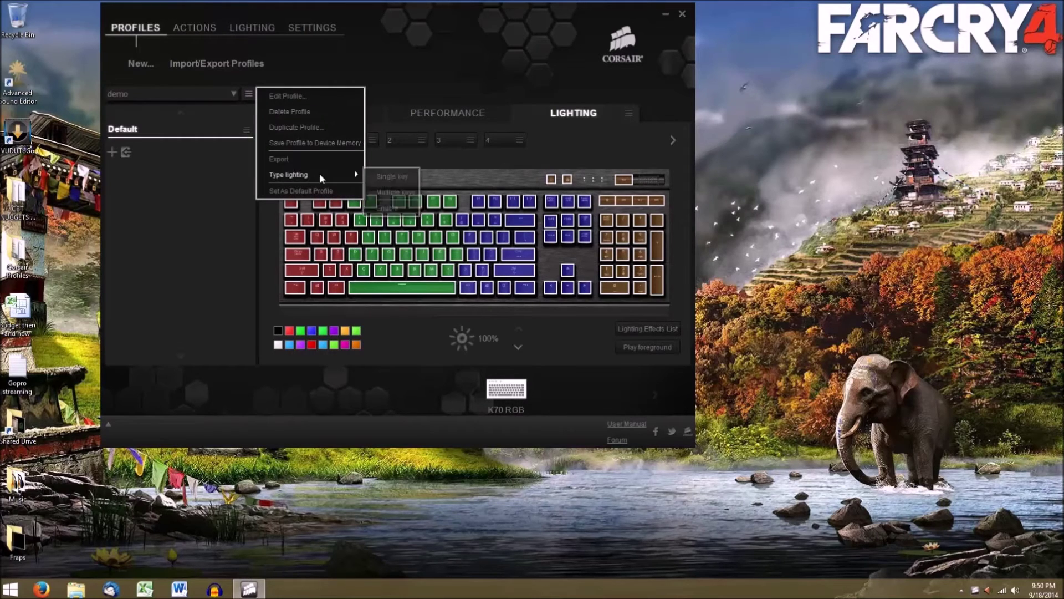
{"action": "left_click", "coordinate": [394, 207]}
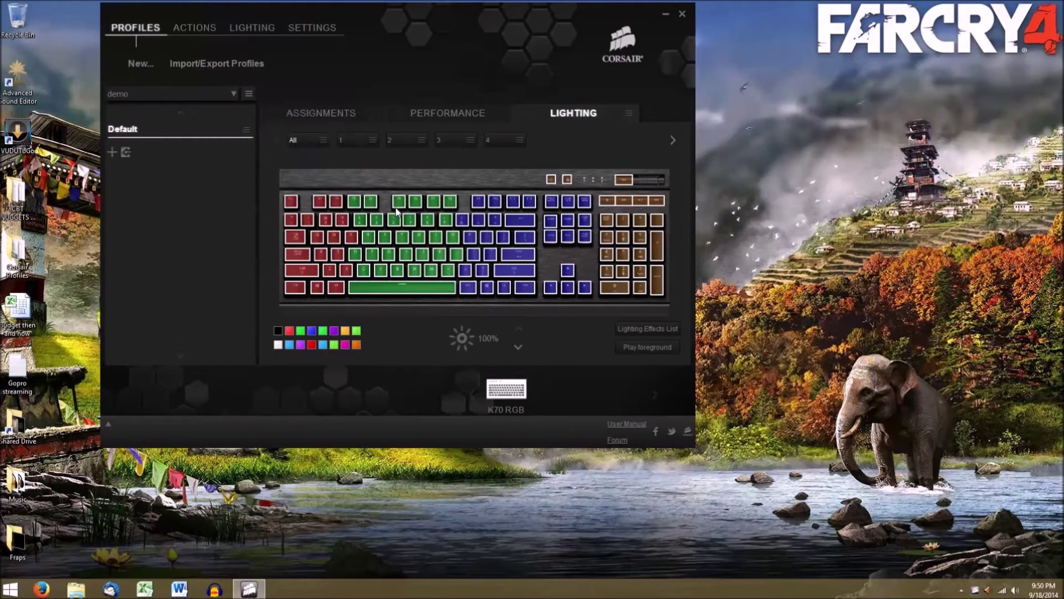
Step: Add two white end points to the multiple-keys ripple type lighting effect
{"action": "left_click", "coordinate": [248, 94]}
{"action": "mouse_move", "coordinate": [325, 173]}
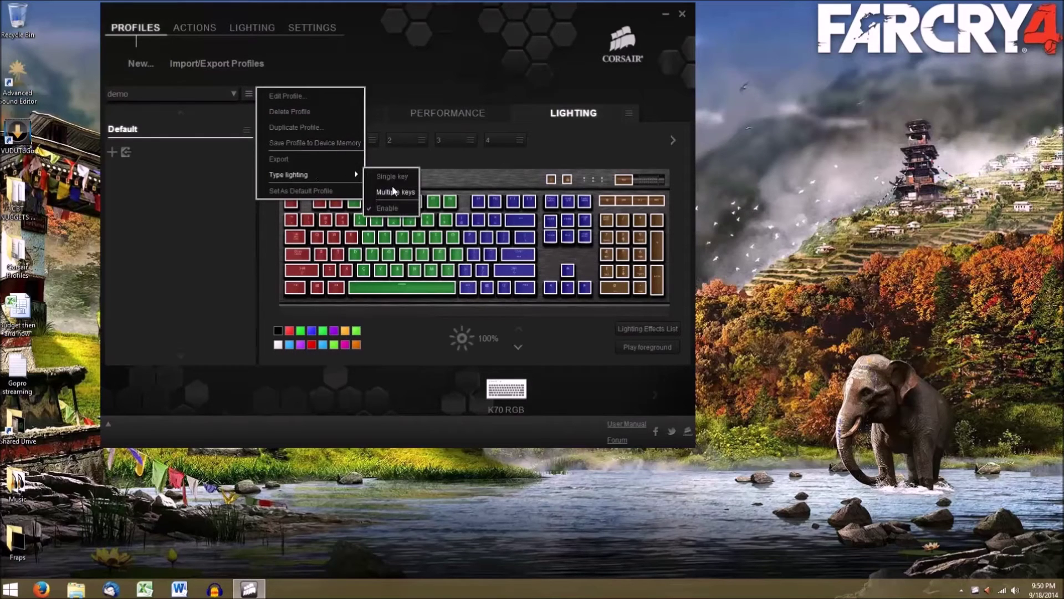
{"action": "left_click", "coordinate": [404, 189]}
{"action": "right_click", "coordinate": [368, 189]}
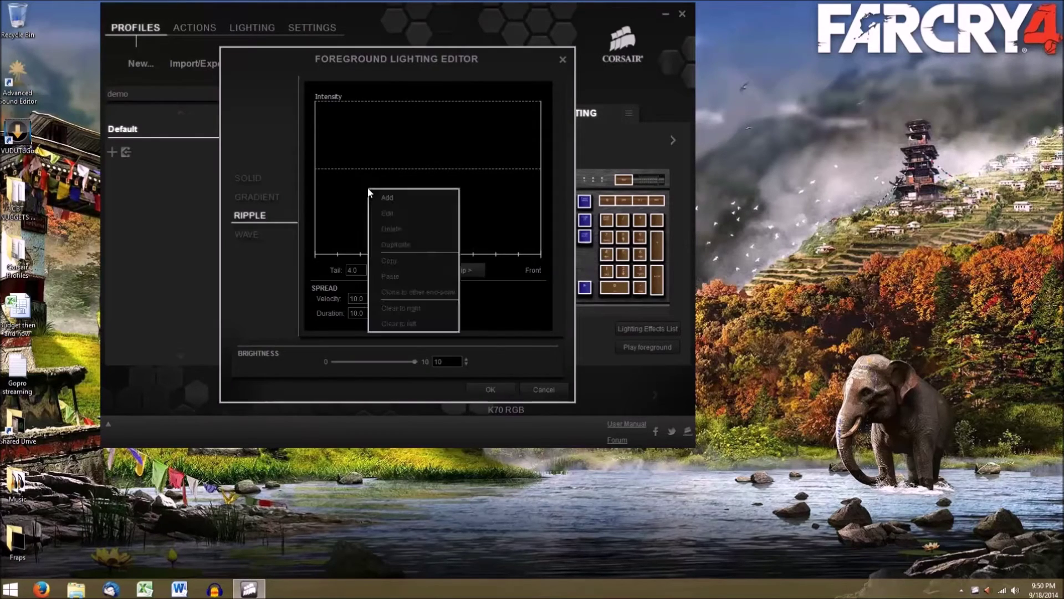
{"action": "left_click", "coordinate": [388, 197]}
{"action": "right_click", "coordinate": [398, 184]}
{"action": "left_click", "coordinate": [420, 196]}
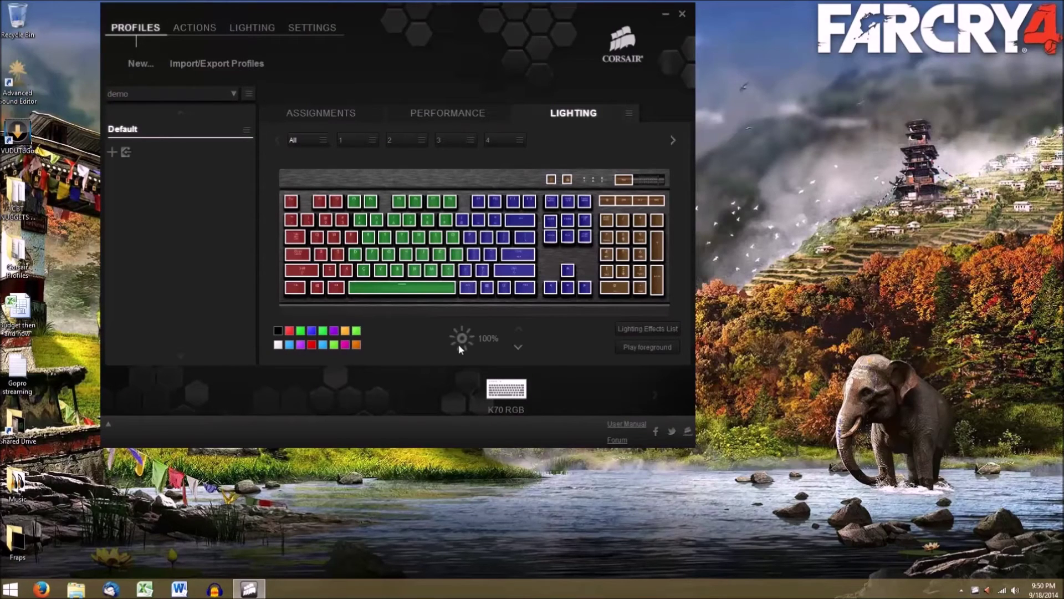
Step: Add end points to the single-key type lighting gradient
{"action": "left_click", "coordinate": [247, 93]}
{"action": "mouse_move", "coordinate": [305, 174]}
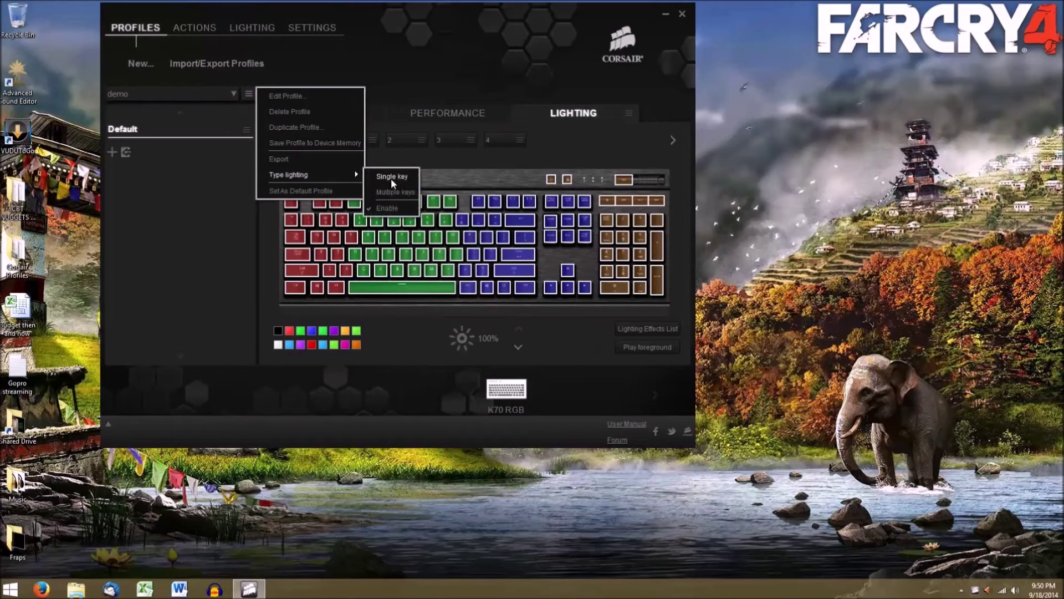
{"action": "left_click", "coordinate": [390, 178]}
{"action": "right_click", "coordinate": [367, 206]}
{"action": "right_click", "coordinate": [399, 211]}
{"action": "left_click", "coordinate": [430, 221]}
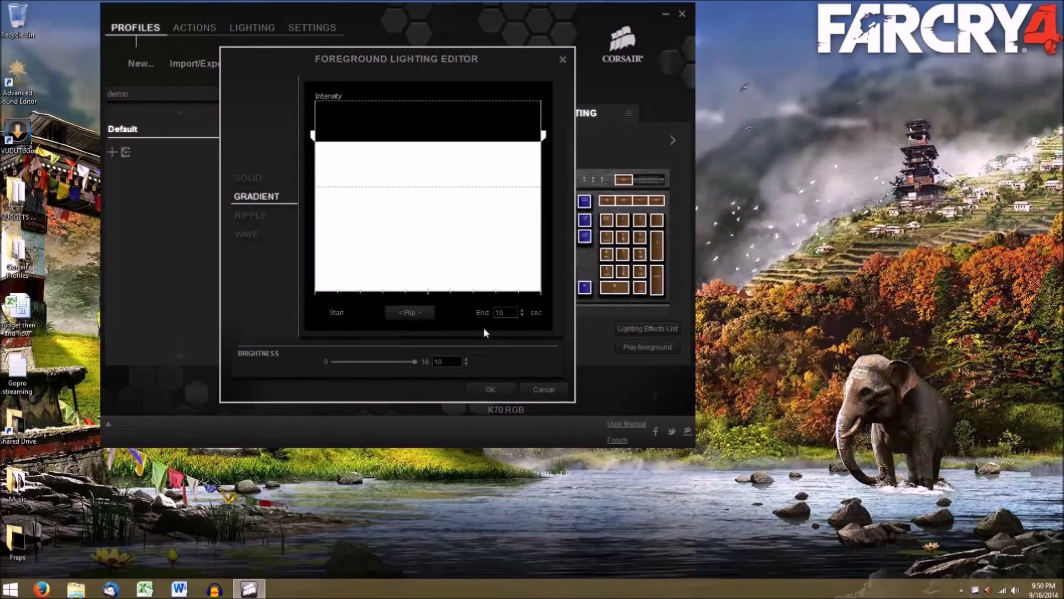
Step: Set the gradient's end point to blue and save the single-key effect
{"action": "right_click", "coordinate": [314, 135]}
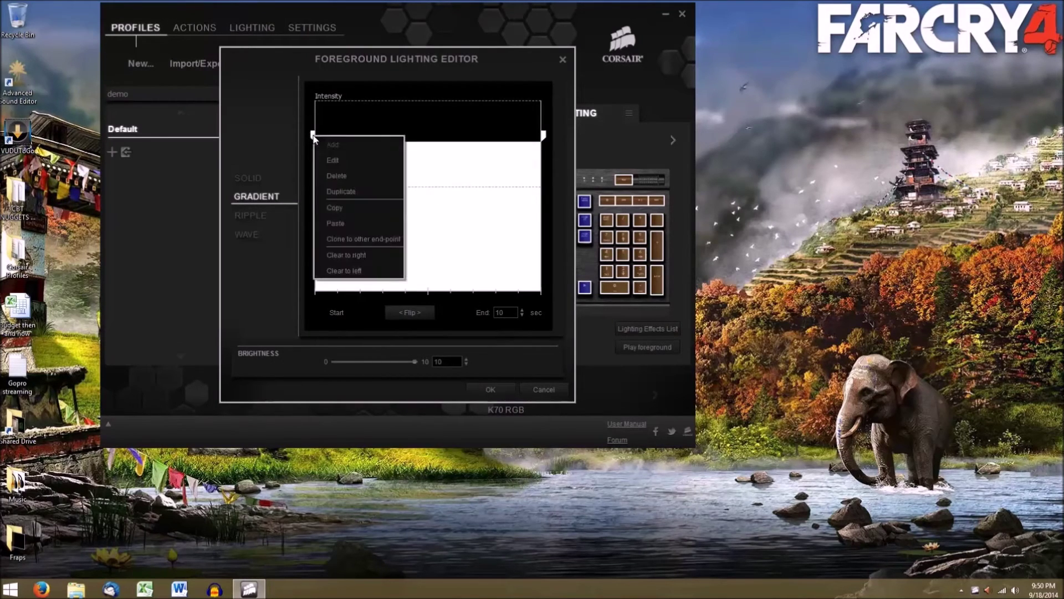
{"action": "right_click", "coordinate": [544, 136]}
{"action": "left_click", "coordinate": [565, 159]}
{"action": "left_click", "coordinate": [412, 158]}
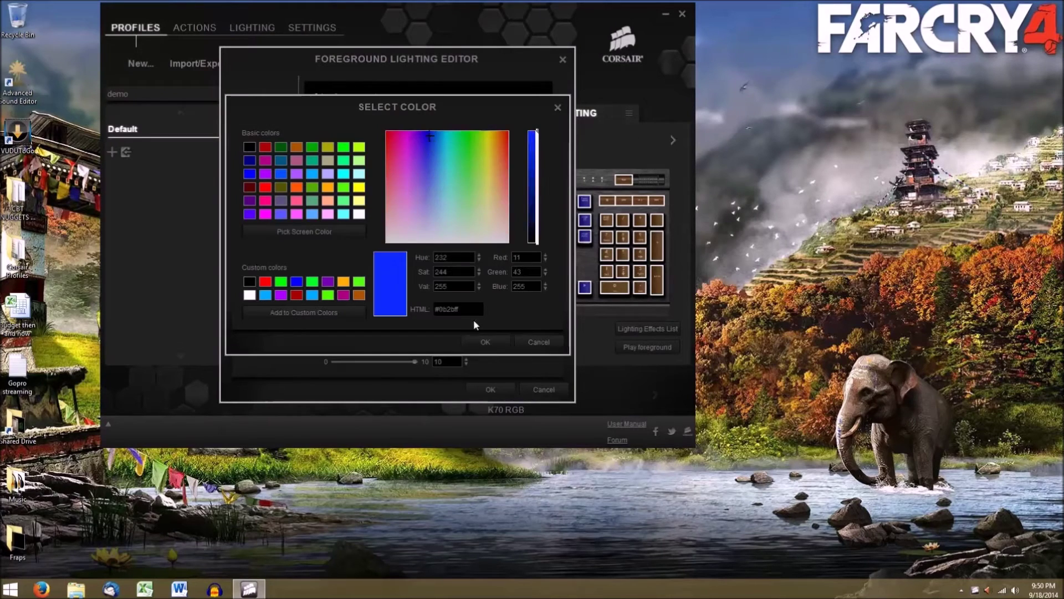
{"action": "left_click", "coordinate": [476, 340]}
{"action": "left_click", "coordinate": [490, 388]}
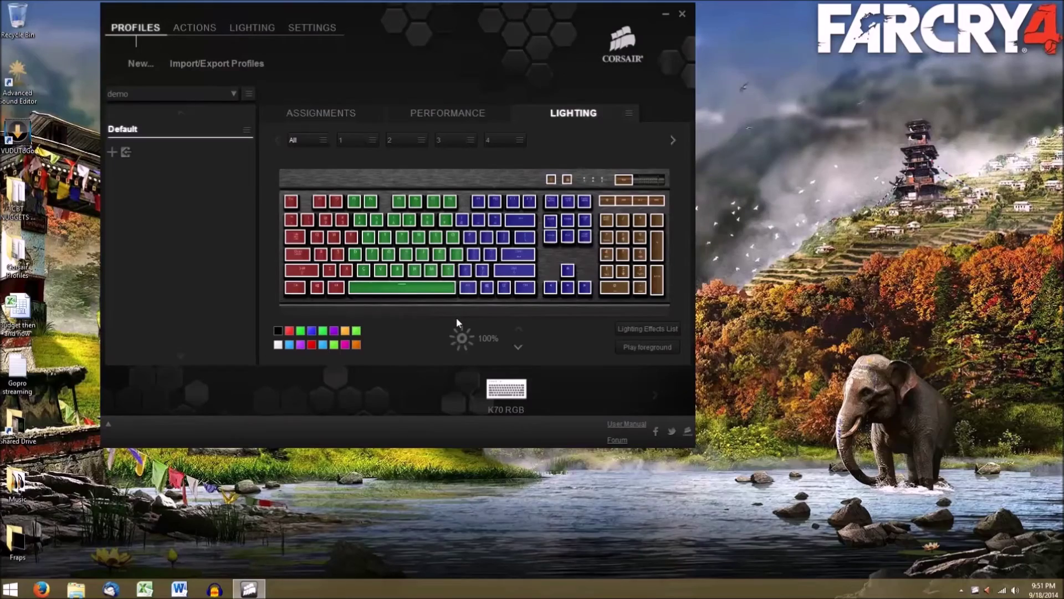
Step: Review the Performance settings, then bring up Remap Key/Button for the Escape key under Assignments
{"action": "left_click", "coordinate": [462, 112]}
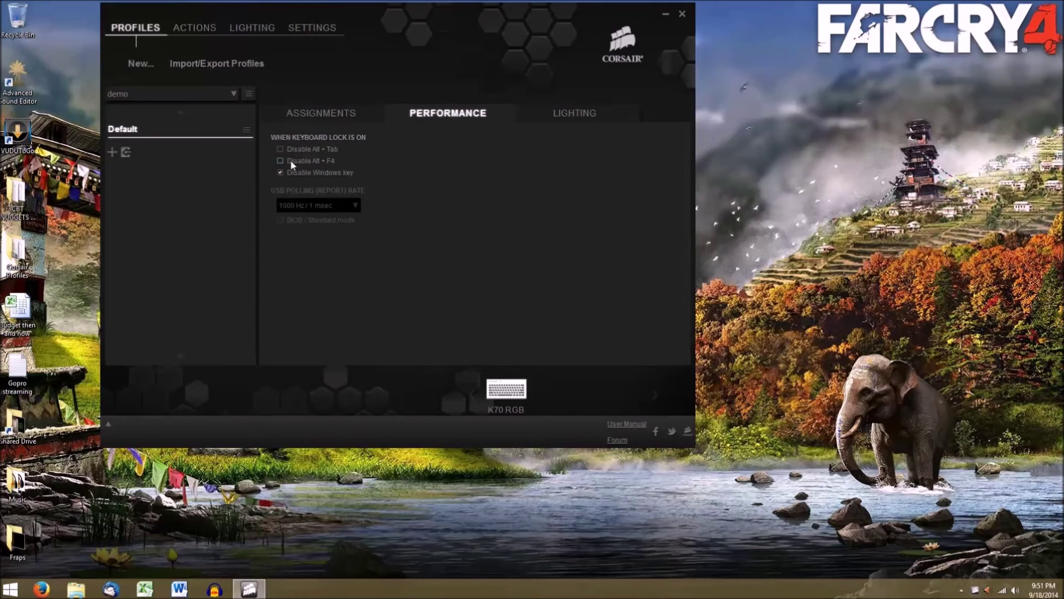
{"action": "left_click", "coordinate": [341, 113]}
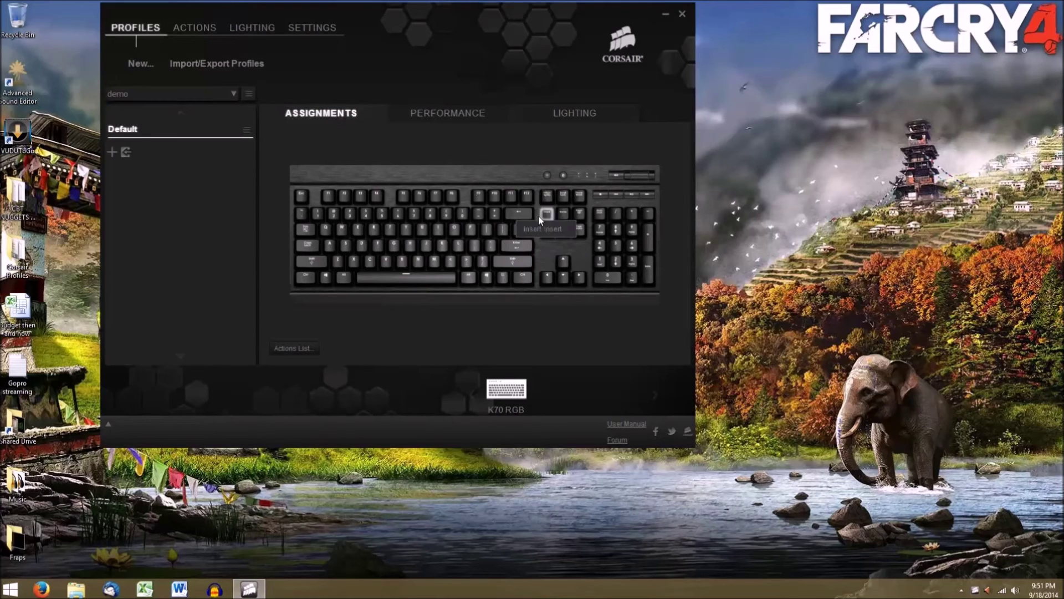
{"action": "right_click", "coordinate": [305, 195]}
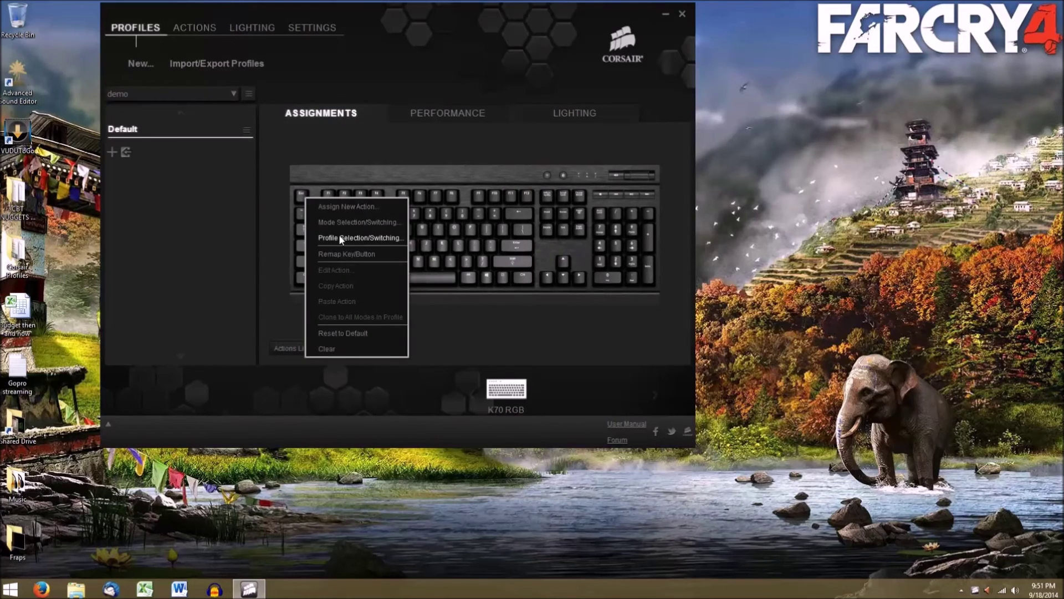
{"action": "left_click", "coordinate": [347, 255]}
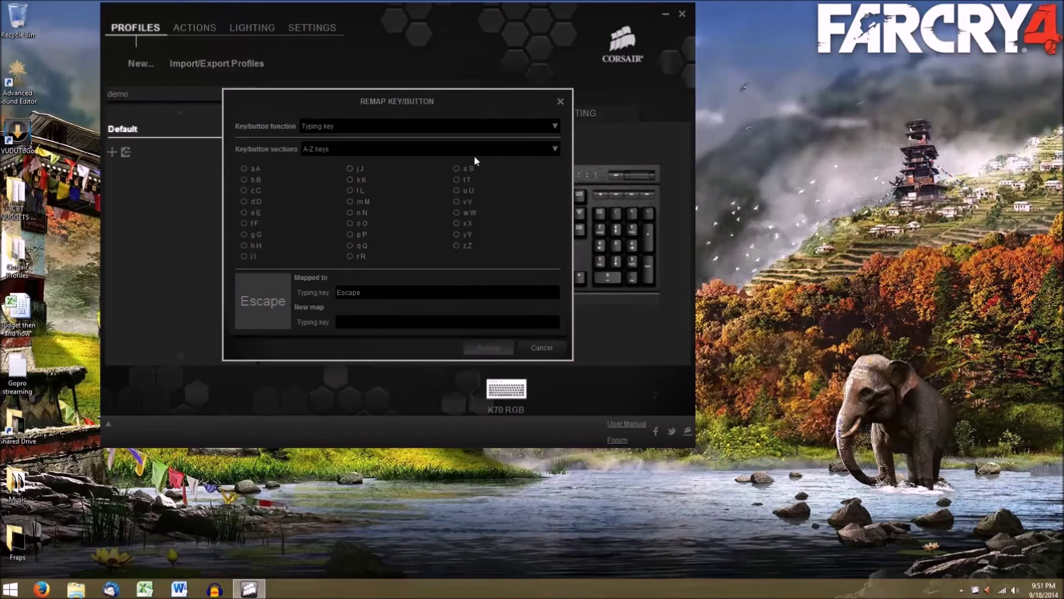
Step: Browse the Function keys and Enhanced keys sections, keep Typing key, and cancel the remap
{"action": "left_click", "coordinate": [554, 155]}
{"action": "left_click", "coordinate": [399, 176]}
{"action": "left_click", "coordinate": [543, 151]}
{"action": "left_click", "coordinate": [412, 194]}
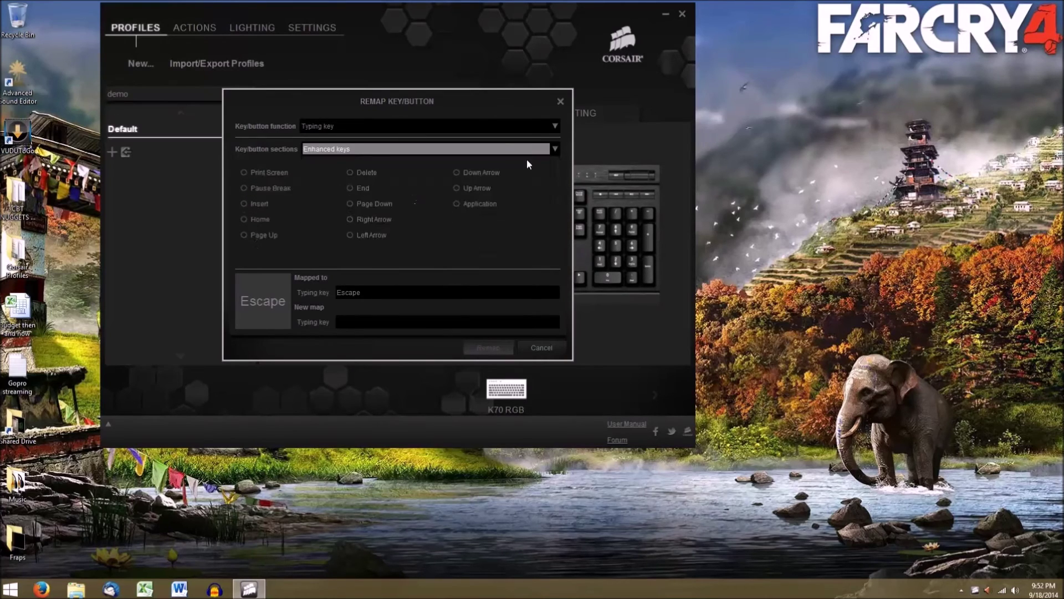
{"action": "left_click", "coordinate": [553, 128]}
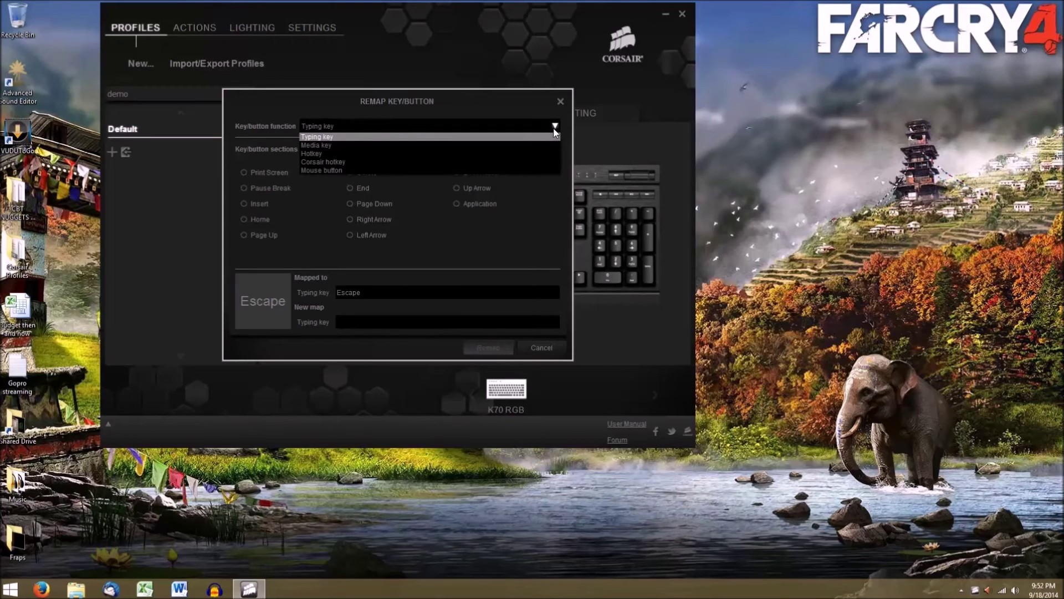
{"action": "left_click", "coordinate": [551, 131]}
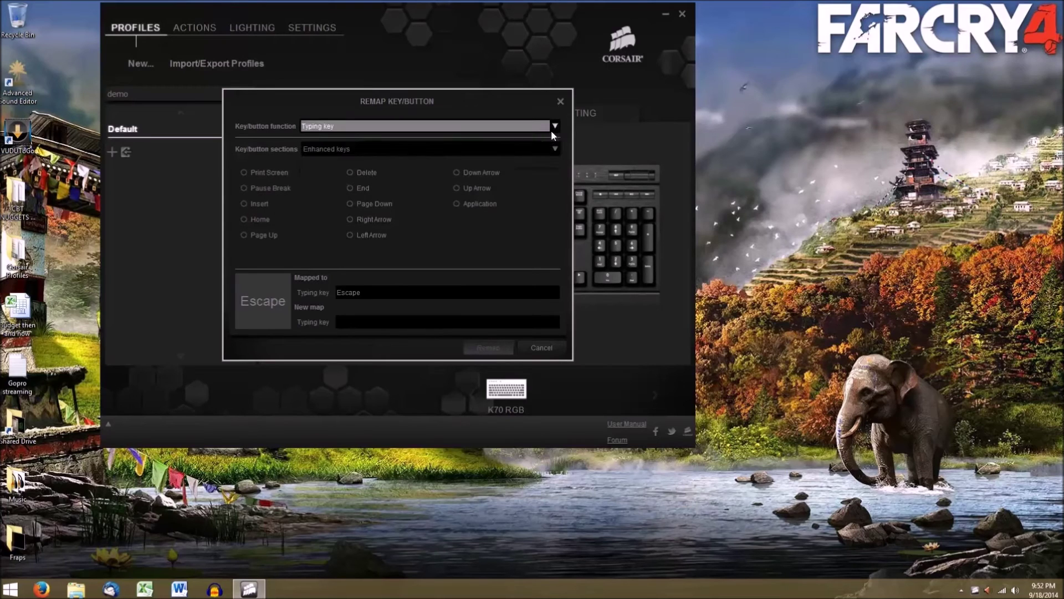
{"action": "left_click", "coordinate": [544, 347]}
Step: Start a new action for Escape and preview the Text and Keystroke action types
{"action": "right_click", "coordinate": [303, 196]}
{"action": "left_click", "coordinate": [347, 213]}
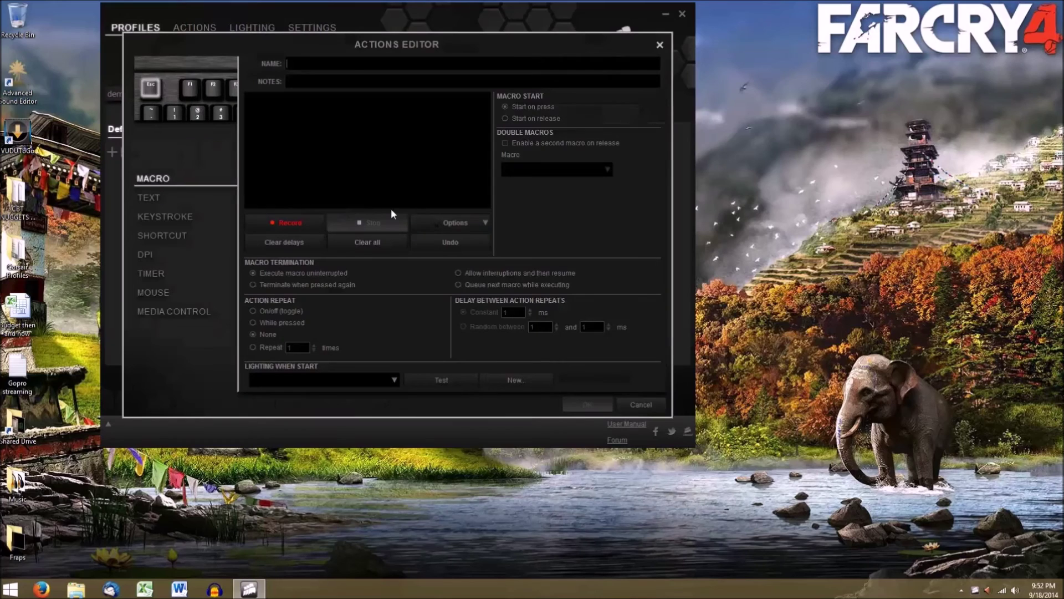
{"action": "left_click", "coordinate": [159, 201]}
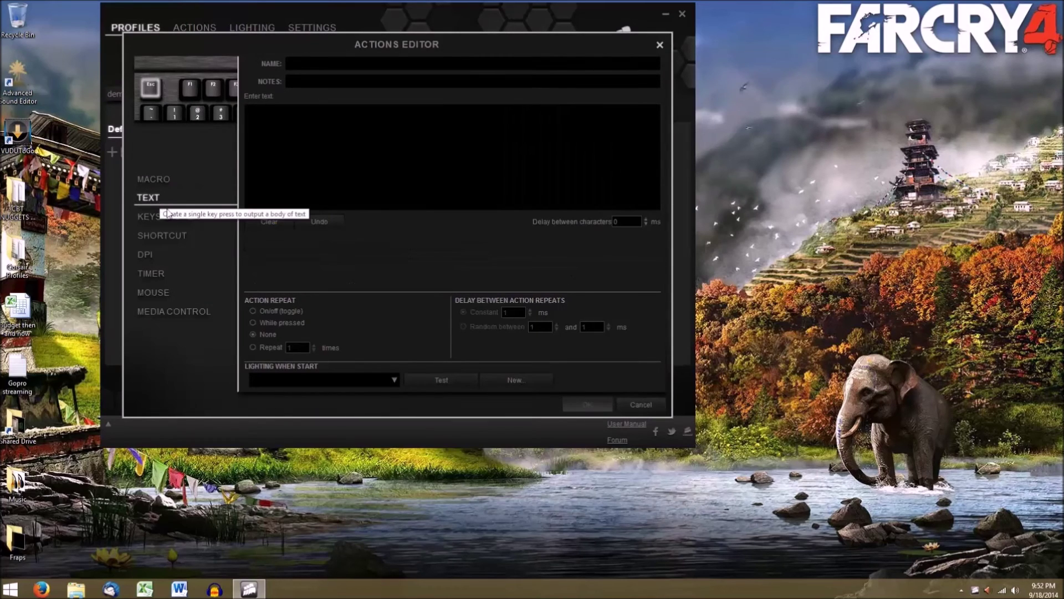
{"action": "left_click", "coordinate": [161, 217]}
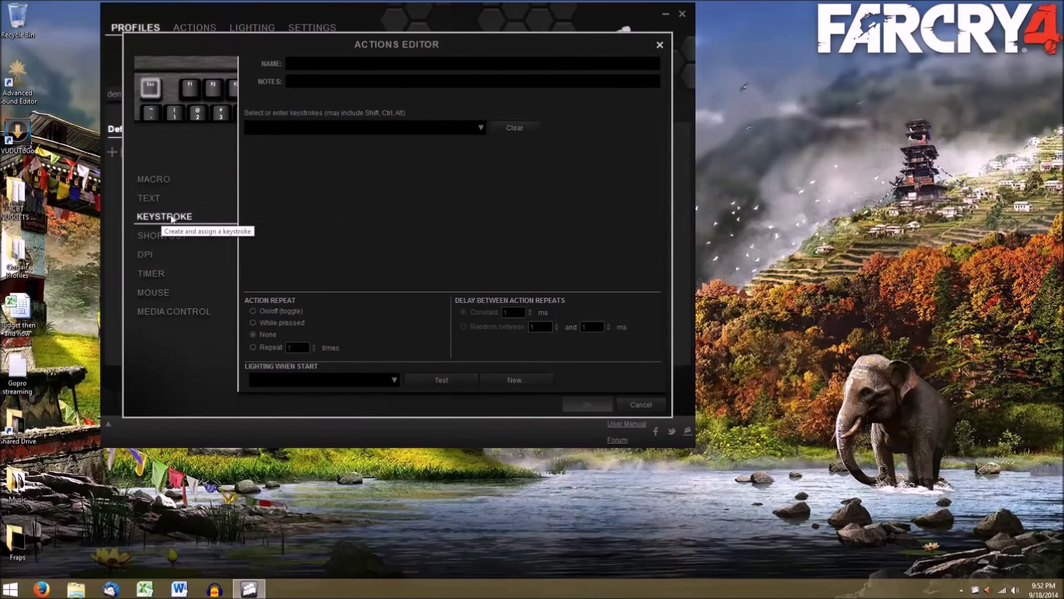
{"action": "left_click", "coordinate": [481, 129]}
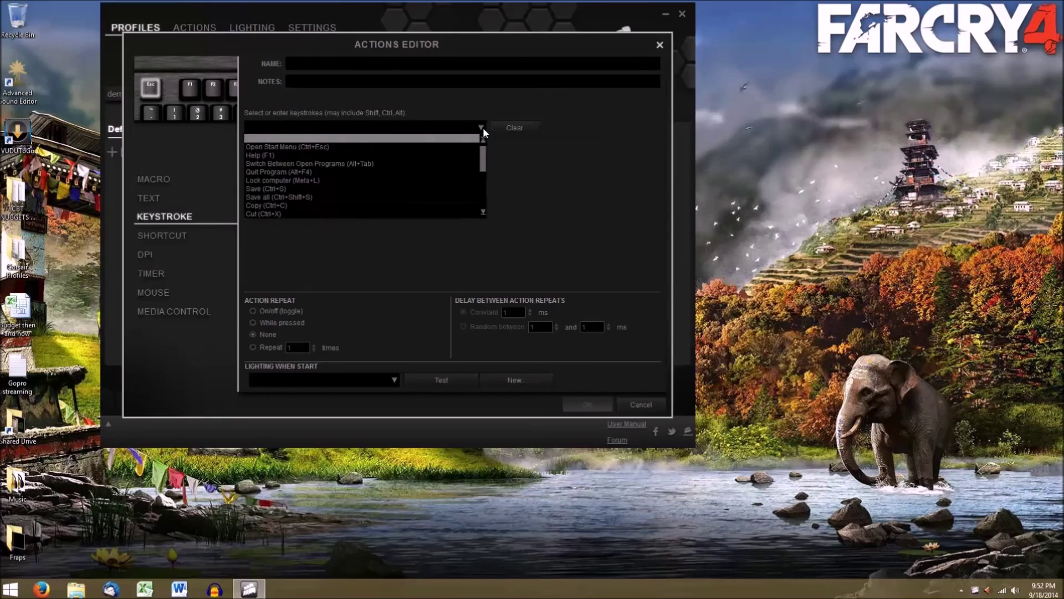
{"action": "left_click", "coordinate": [481, 128]}
Step: Preview the Shortcut, DPI, Timer, Mouse and Media Control action types, then discard the action
{"action": "left_click", "coordinate": [161, 235]}
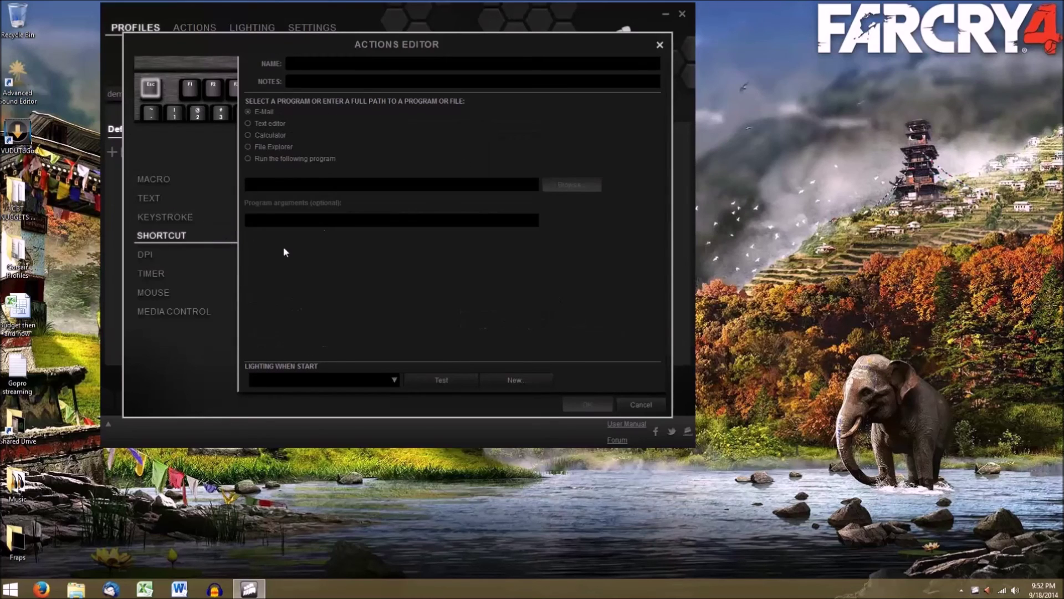
{"action": "left_click", "coordinate": [177, 256]}
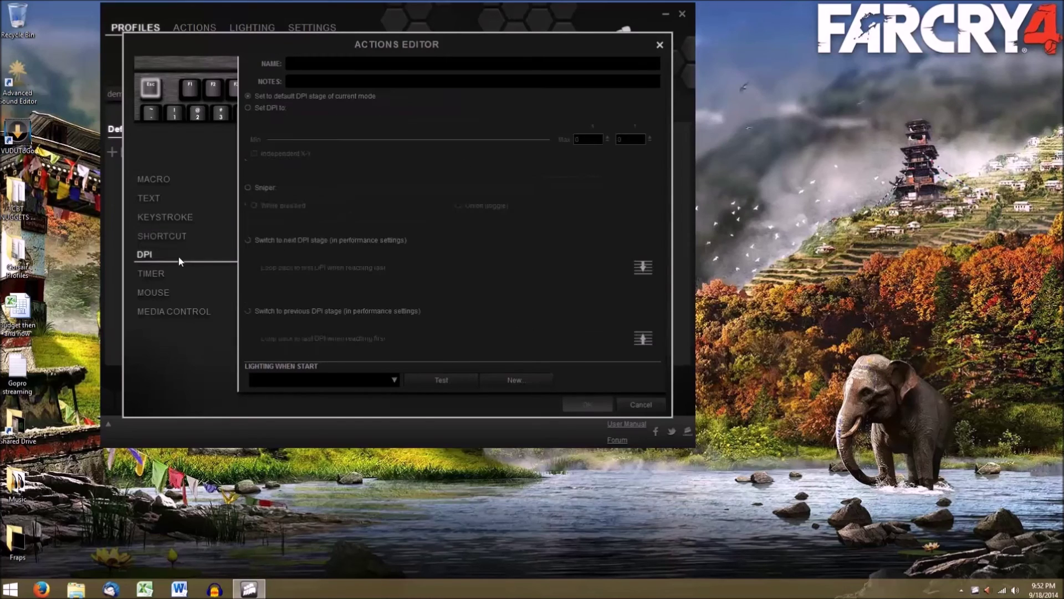
{"action": "left_click", "coordinate": [169, 274]}
{"action": "left_click", "coordinate": [177, 294]}
{"action": "left_click", "coordinate": [178, 313]}
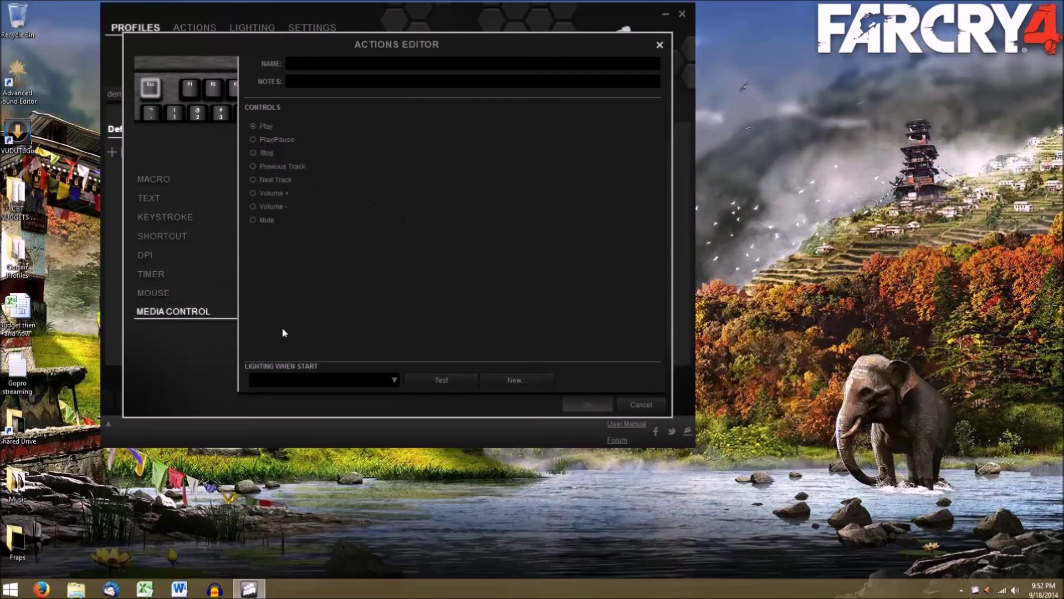
{"action": "left_click", "coordinate": [646, 405]}
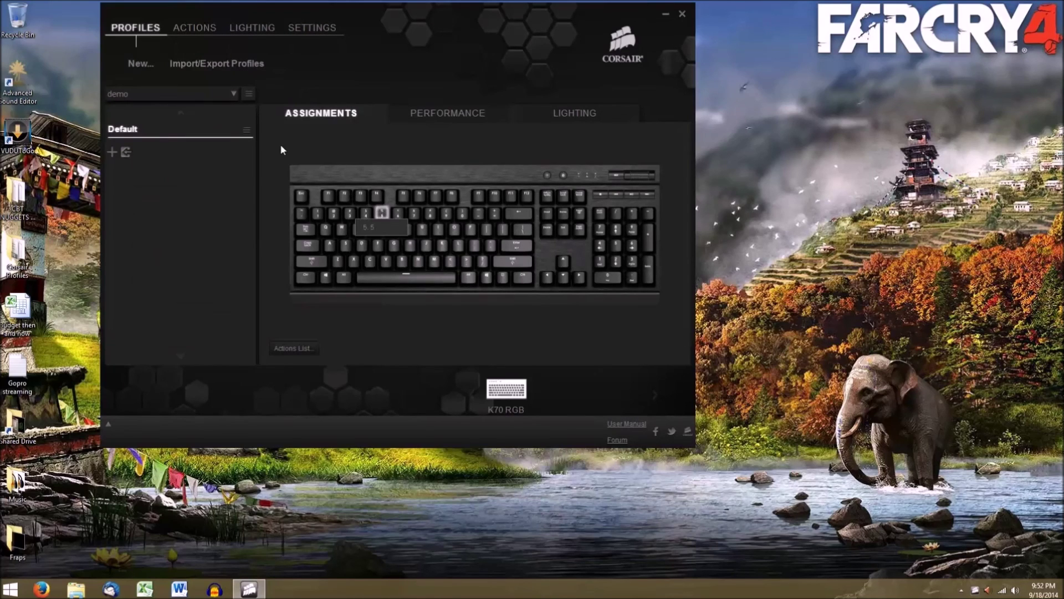